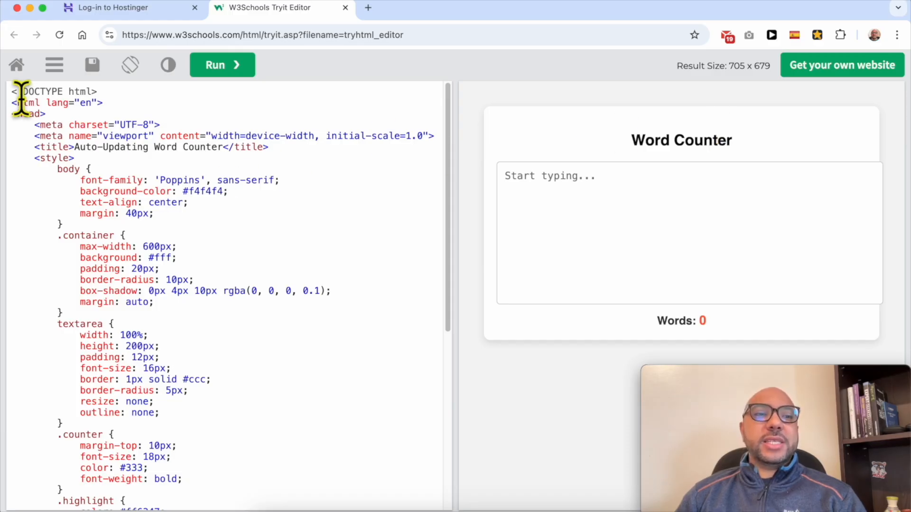
{"action": "left_click_drag", "start_coordinate": [11, 91], "coordinate": [219, 493]}
{"action": "left_click", "coordinate": [195, 390]}
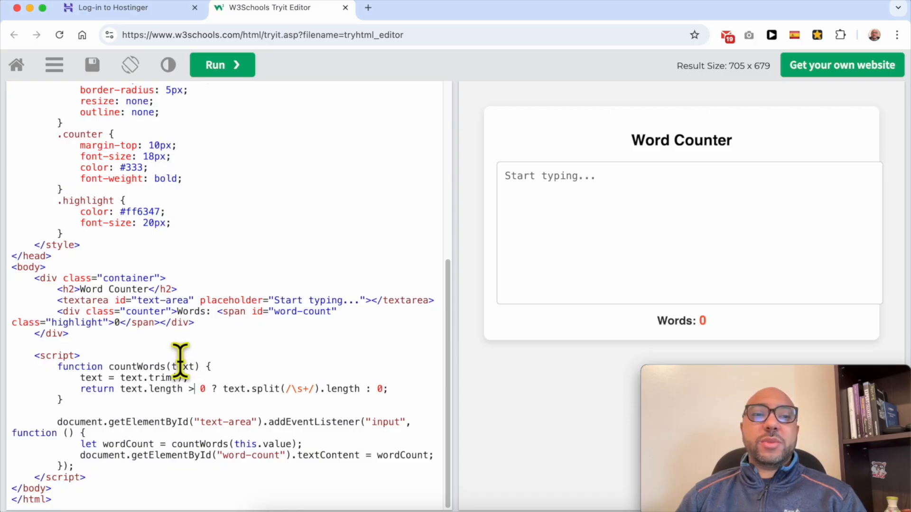
{"action": "scroll", "coordinate": [180, 361], "scroll_direction": "up", "scroll_amount": 10}
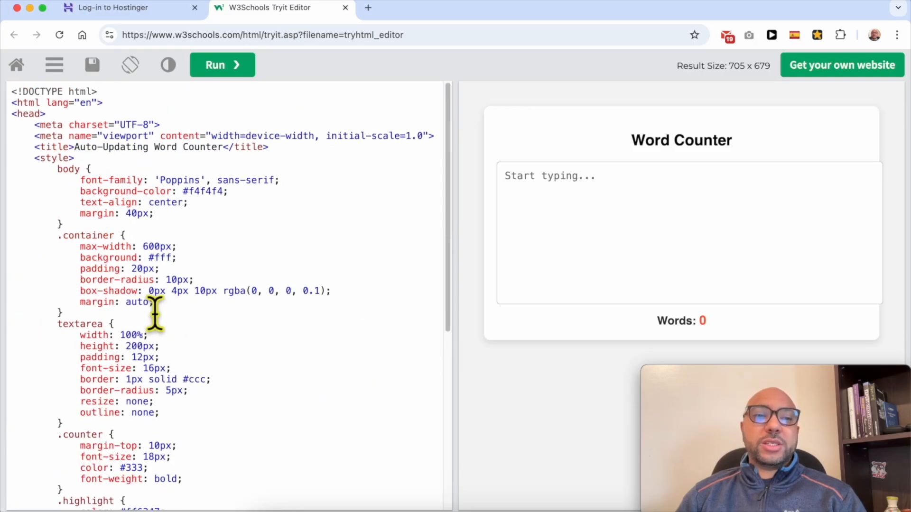
{"action": "left_click_drag", "start_coordinate": [15, 95], "coordinate": [268, 509]}
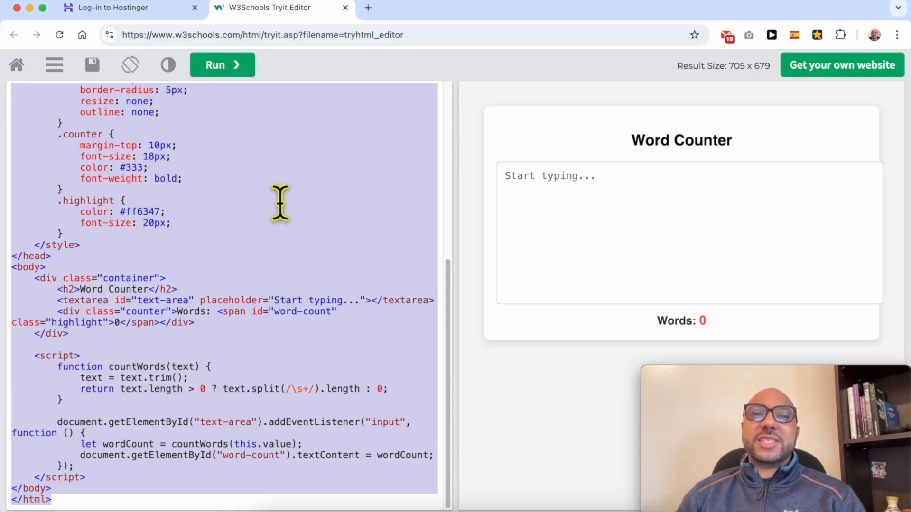
Switch to the Hostinger panel and open the list of websites.
{"action": "left_click", "coordinate": [154, 17]}
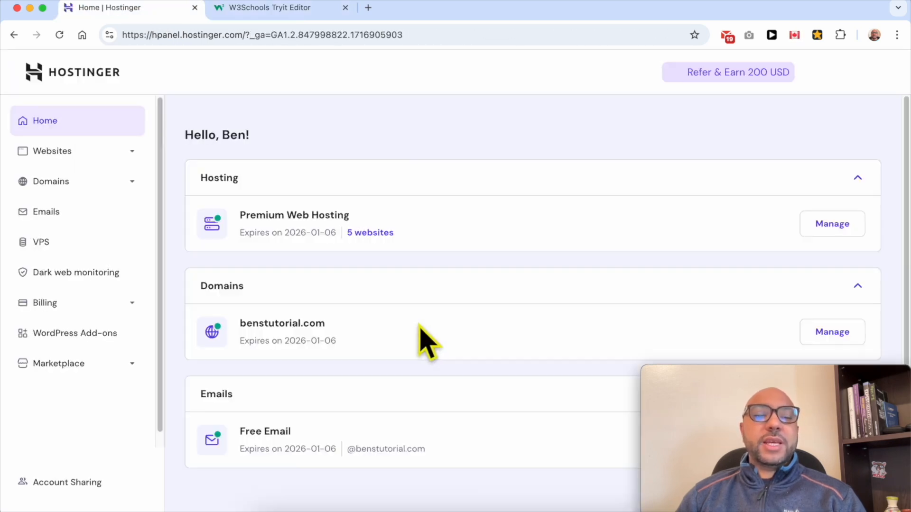
{"action": "left_click", "coordinate": [86, 154]}
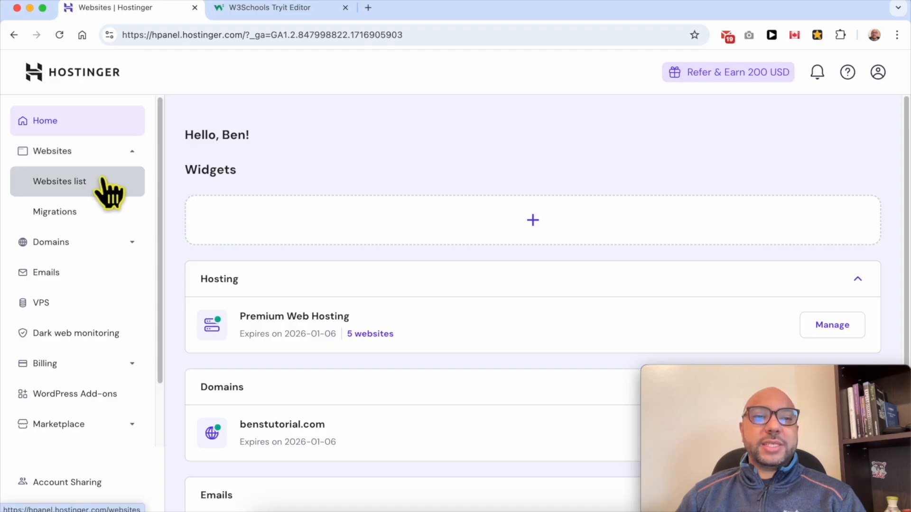
{"action": "left_click", "coordinate": [103, 181]}
{"action": "scroll", "coordinate": [498, 261], "scroll_direction": "down", "scroll_amount": 4}
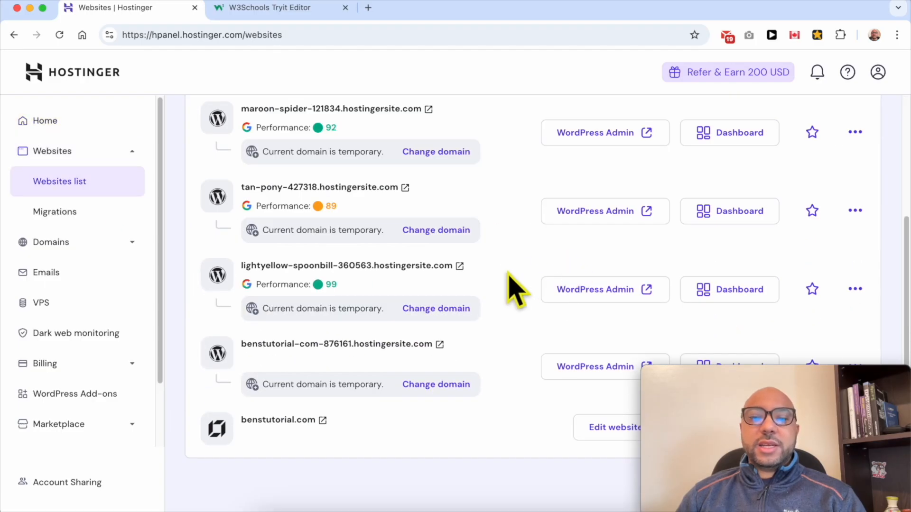
Open the benstutorial.com website for editing in the website builder.
{"action": "left_click_drag", "start_coordinate": [715, 362], "coordinate": [686, 25]}
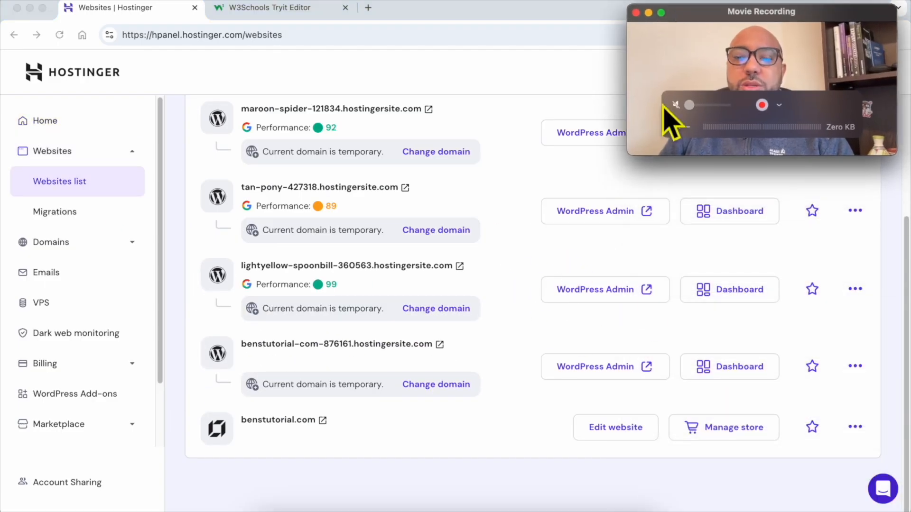
{"action": "left_click", "coordinate": [619, 429]}
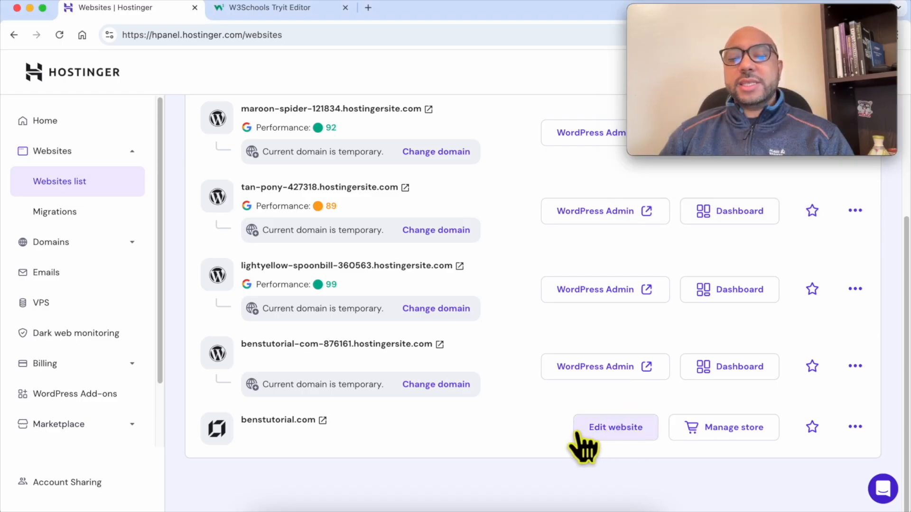
{"action": "triple_click", "coordinate": [357, 419]}
{"action": "left_click", "coordinate": [540, 426]}
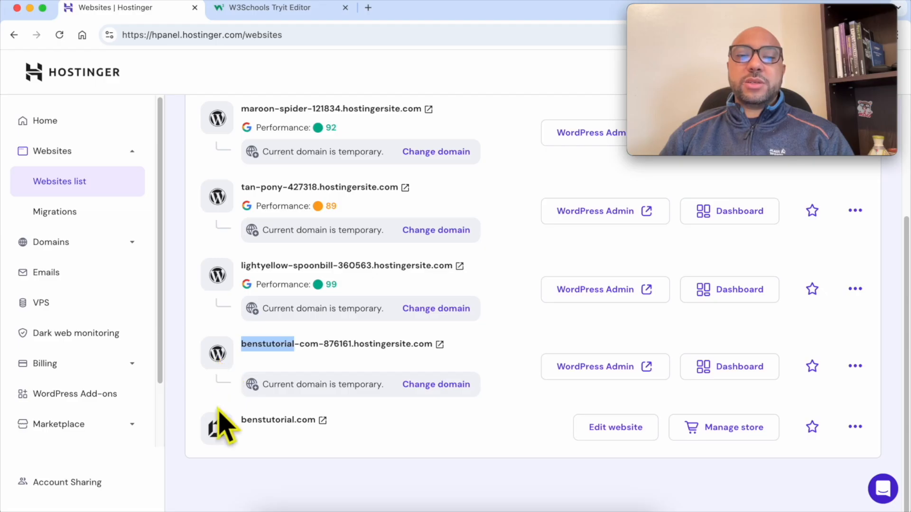
{"action": "left_click", "coordinate": [219, 434]}
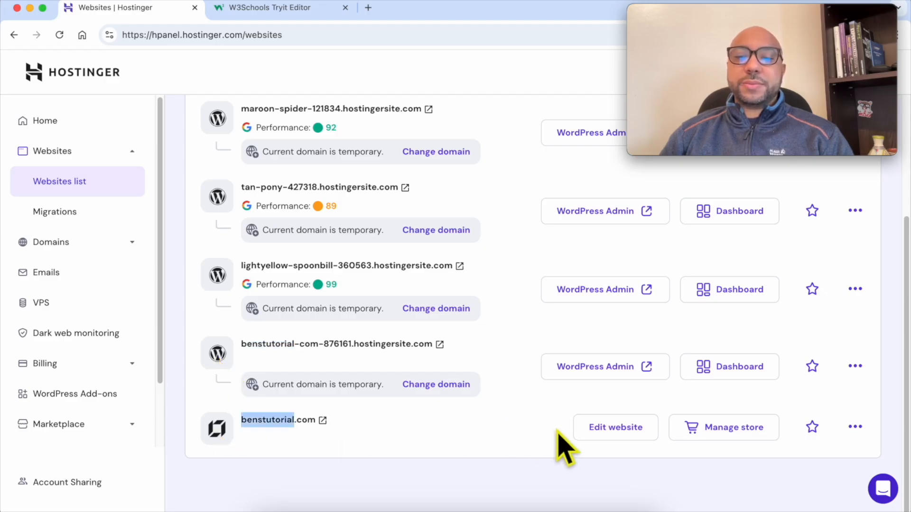
{"action": "left_click", "coordinate": [593, 432]}
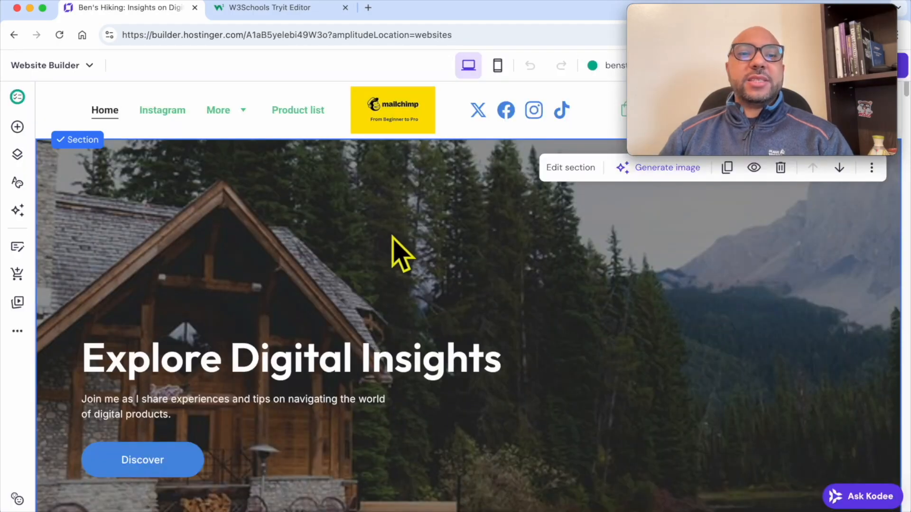
Add a new empty page to the site's main navigation and dismiss its page settings without changes.
{"action": "scroll", "coordinate": [386, 274], "scroll_direction": "down", "scroll_amount": 10}
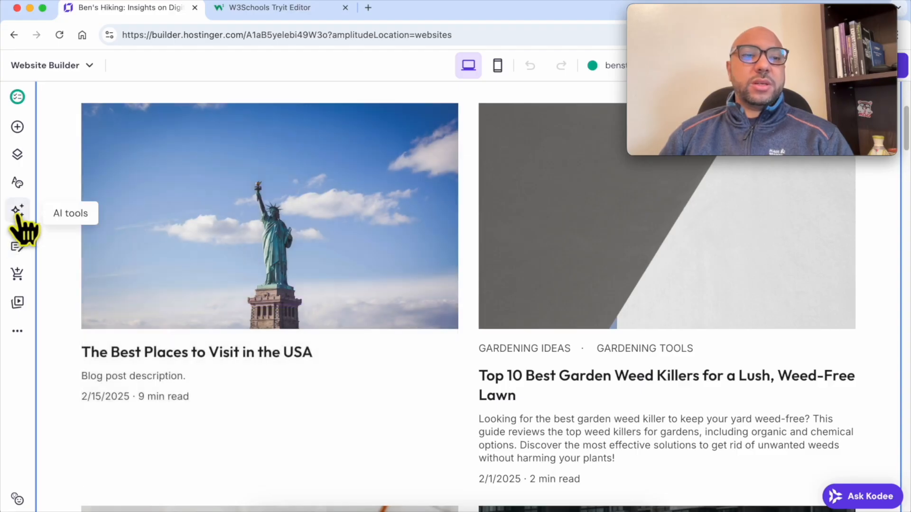
{"action": "left_click", "coordinate": [18, 154]}
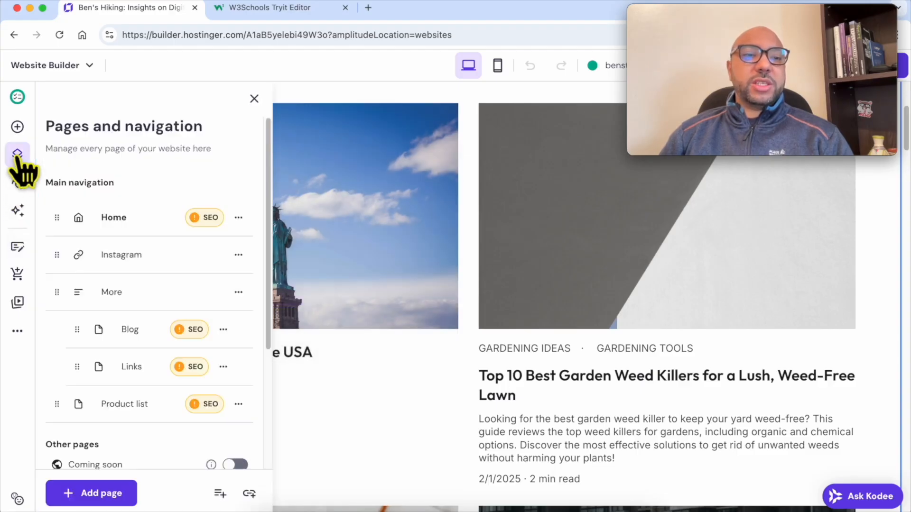
{"action": "left_click", "coordinate": [92, 494]}
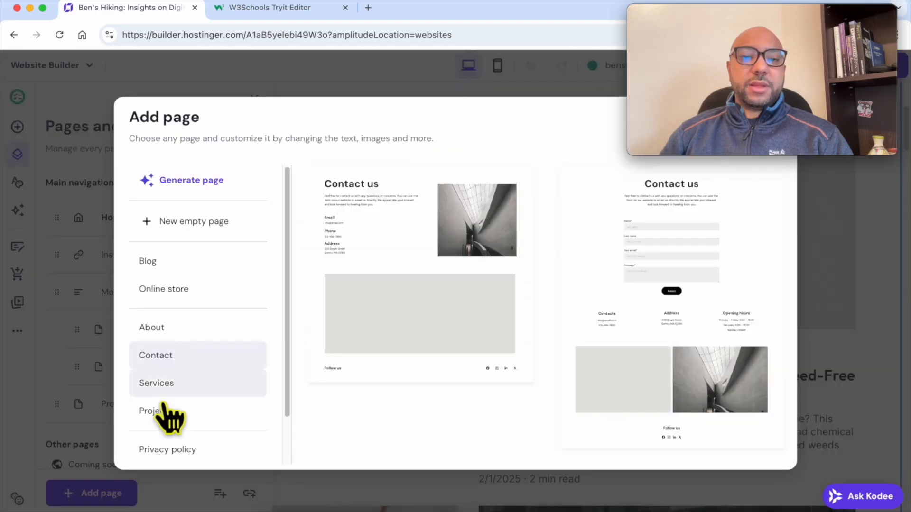
{"action": "left_click", "coordinate": [216, 222]}
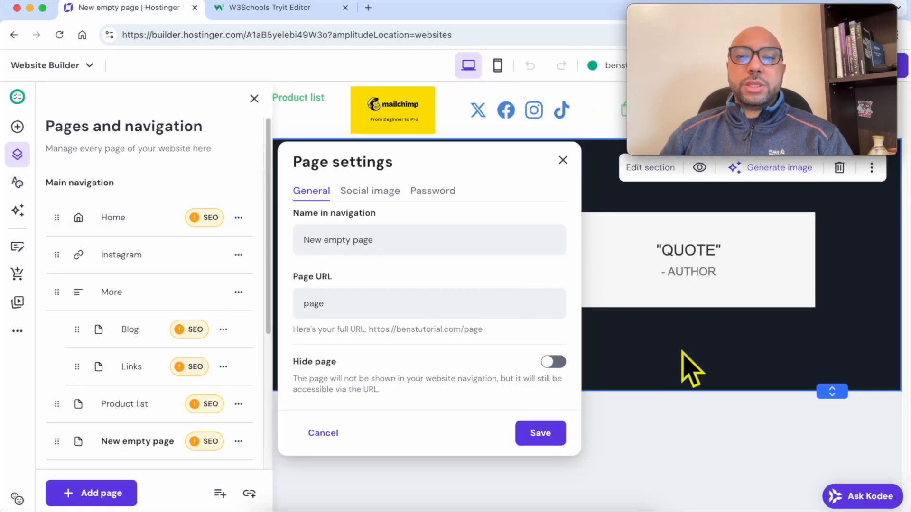
{"action": "left_click", "coordinate": [722, 374]}
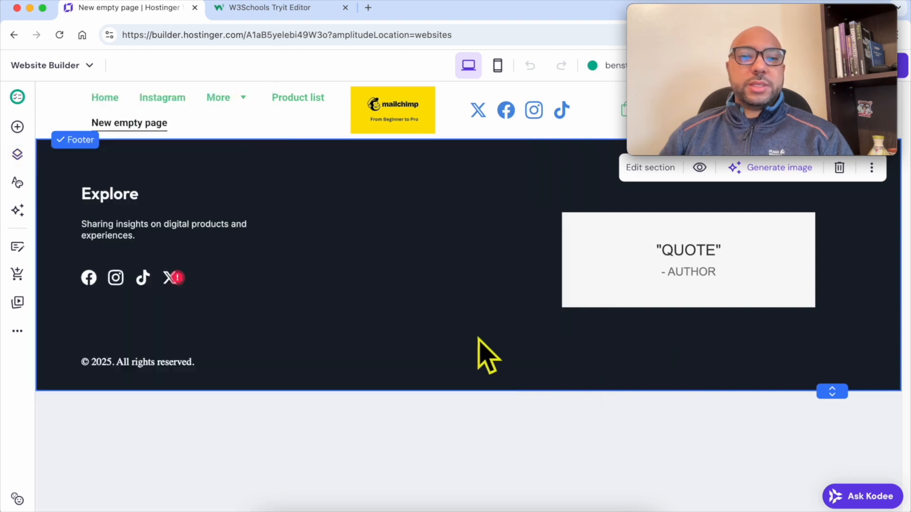
Add a blank section between the header and the footer of the new empty page.
{"action": "left_click", "coordinate": [690, 11]}
{"action": "left_click_drag", "start_coordinate": [690, 13], "coordinate": [712, 383]}
{"action": "left_click", "coordinate": [508, 335]}
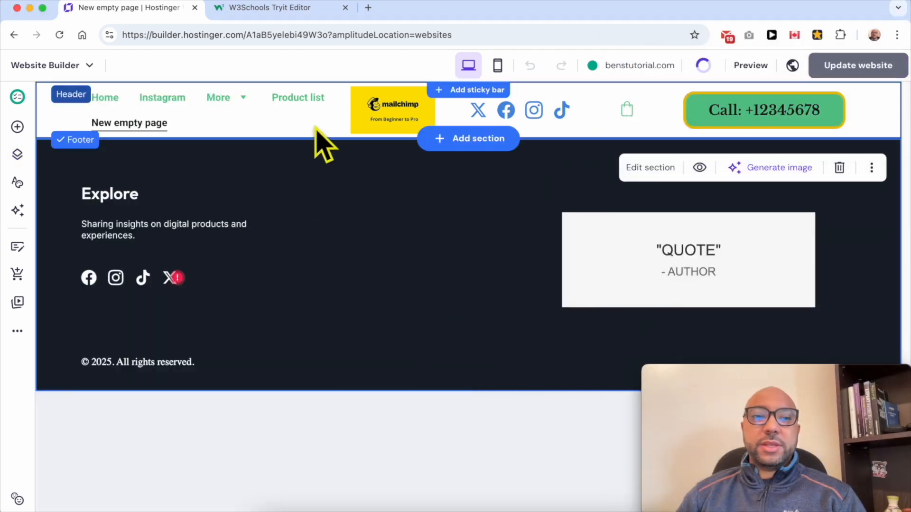
{"action": "left_click", "coordinate": [467, 138]}
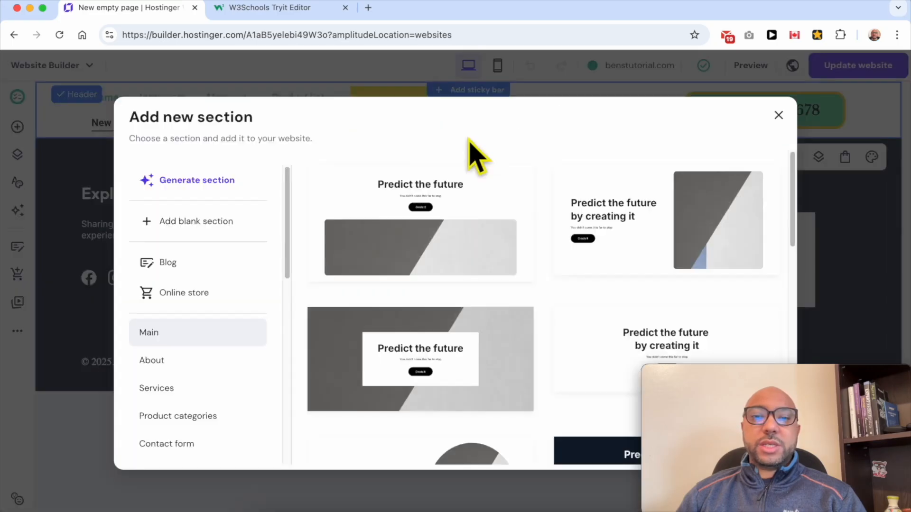
{"action": "left_click", "coordinate": [219, 227]}
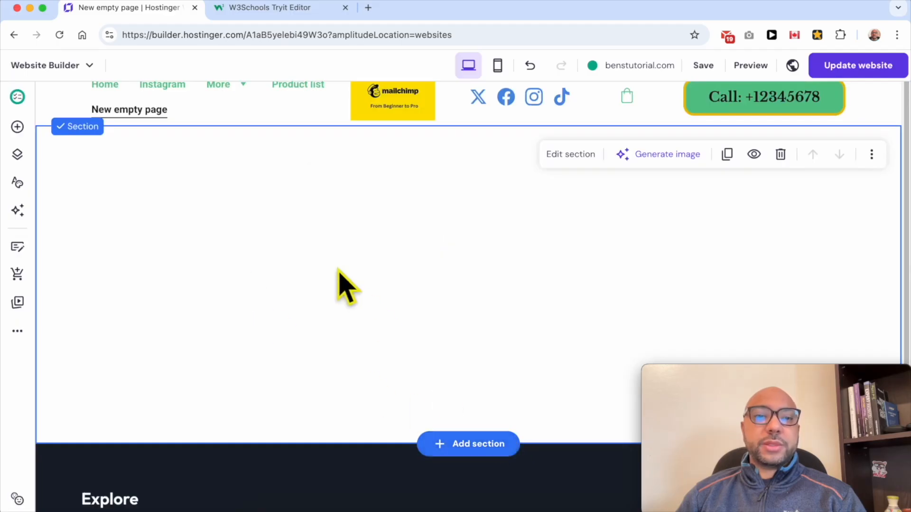
Place an Embed code element in the blank section and clear its placeholder code.
{"action": "left_click", "coordinate": [18, 127]}
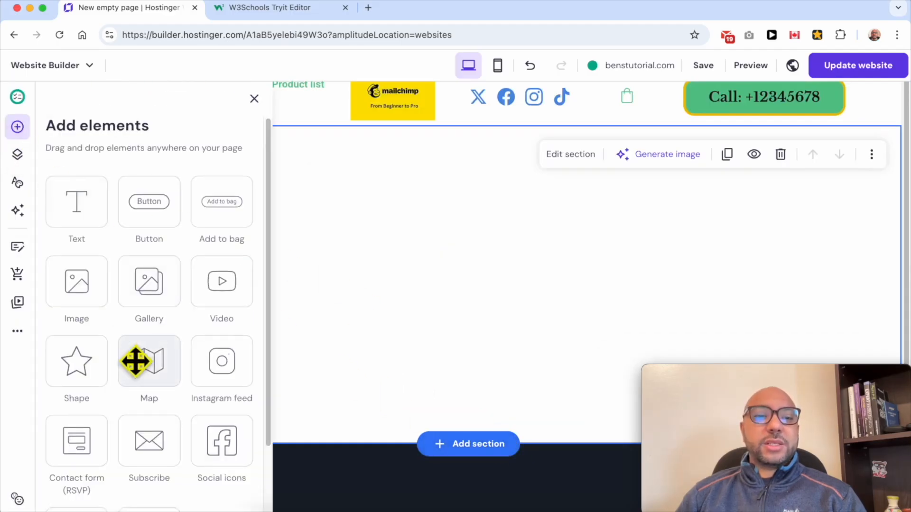
{"action": "scroll", "coordinate": [136, 360], "scroll_direction": "down", "scroll_amount": 3}
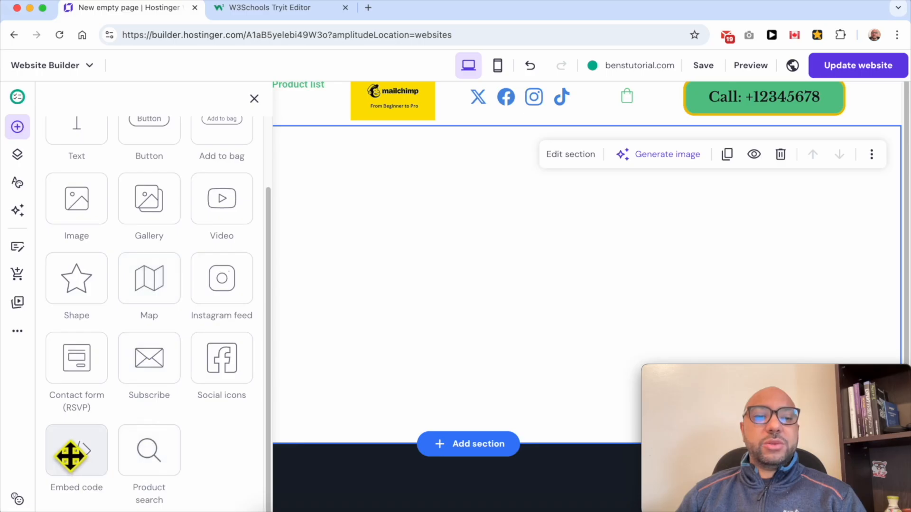
{"action": "left_click_drag", "start_coordinate": [69, 453], "coordinate": [452, 218]}
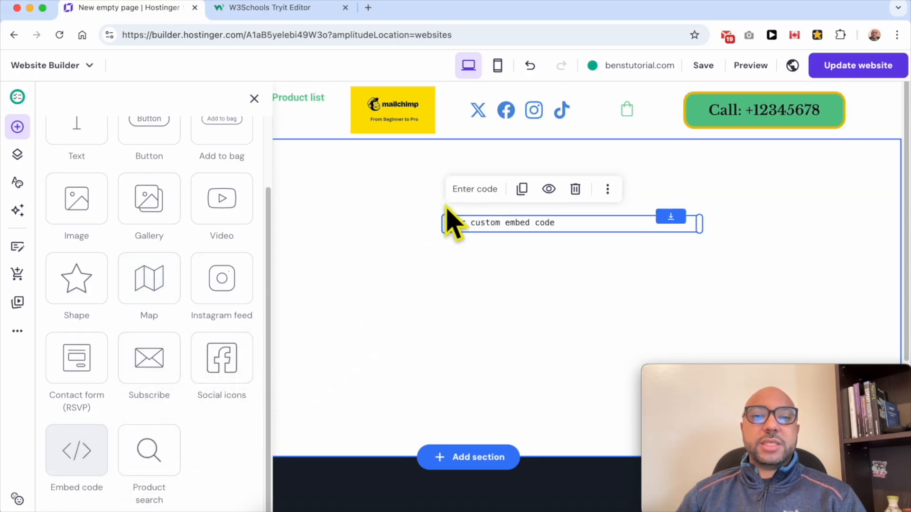
{"action": "left_click", "coordinate": [477, 189]}
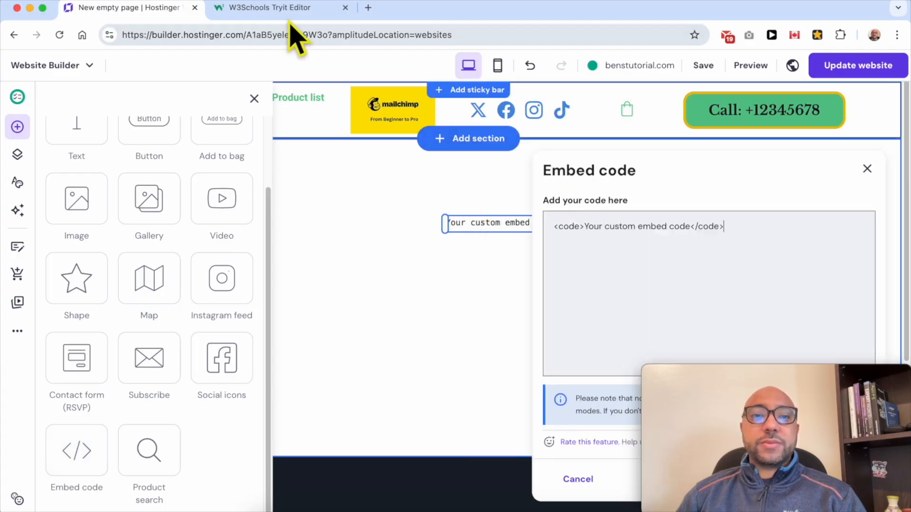
{"action": "triple_click", "coordinate": [593, 225]}
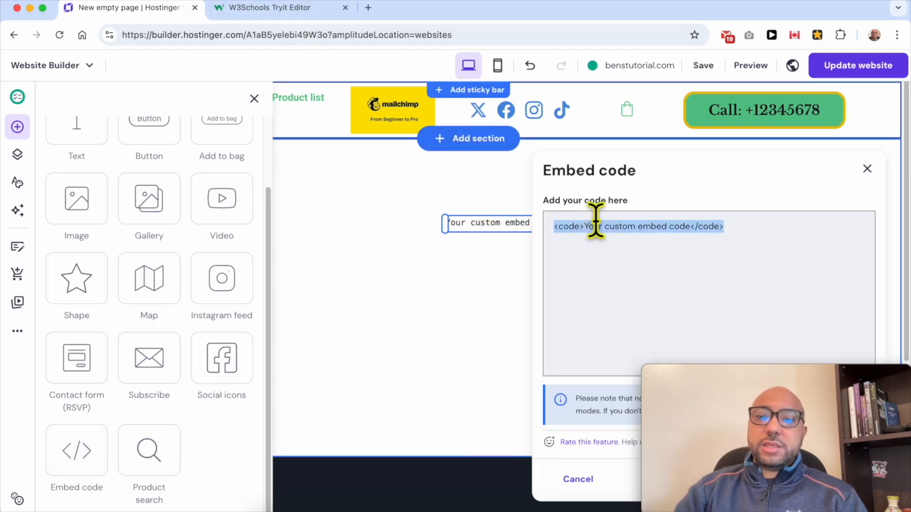
{"action": "key", "text": "BackSpace"}
Switch to the W3Schools Tryit Editor and copy the entire word counter HTML code.
{"action": "left_click", "coordinate": [291, 10]}
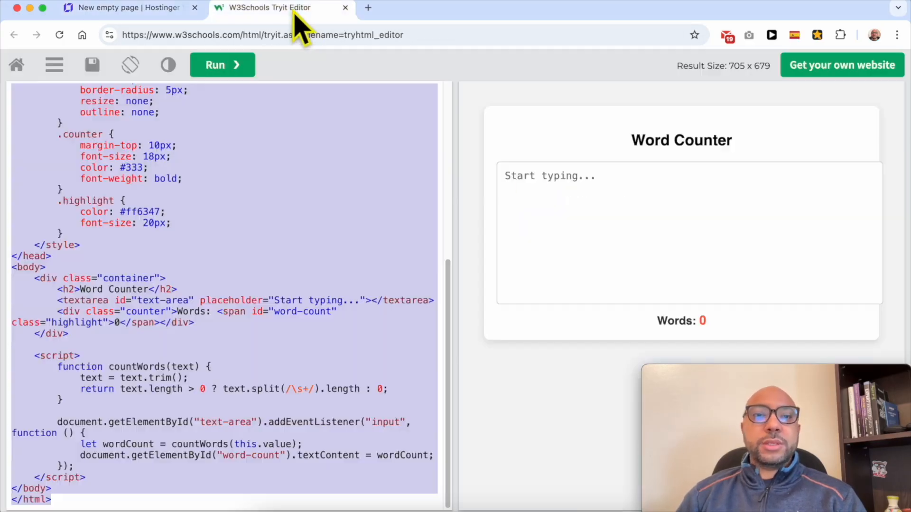
{"action": "scroll", "coordinate": [235, 197], "scroll_direction": "up", "scroll_amount": 10}
{"action": "left_click", "coordinate": [75, 146]}
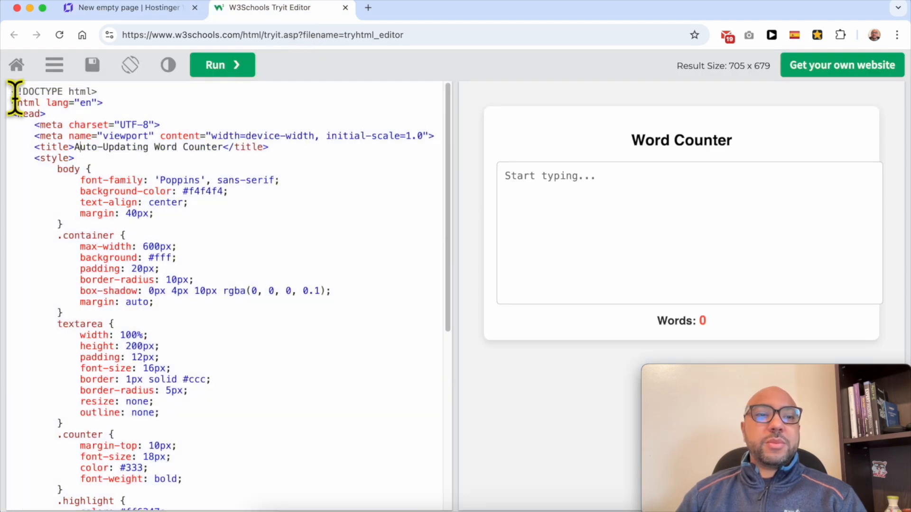
{"action": "left_click_drag", "start_coordinate": [10, 93], "coordinate": [167, 510]}
{"action": "right_click", "coordinate": [215, 185]}
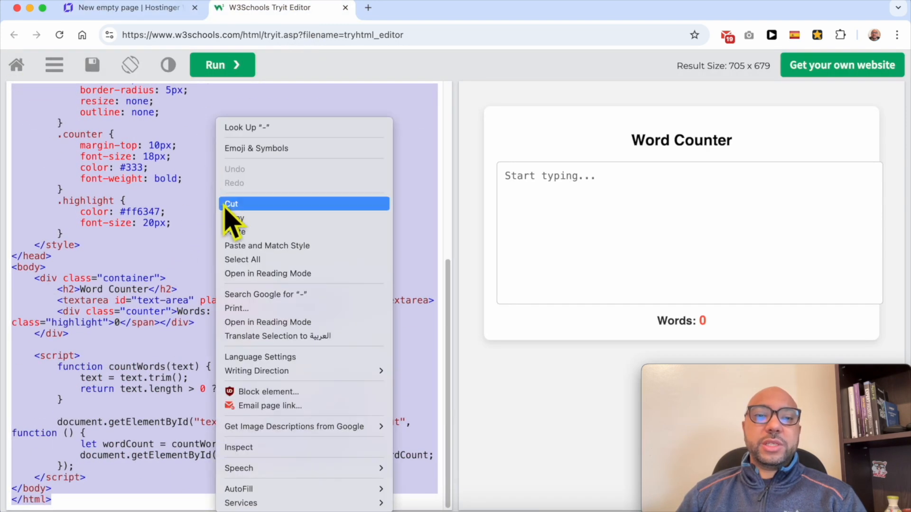
{"action": "left_click", "coordinate": [238, 217]}
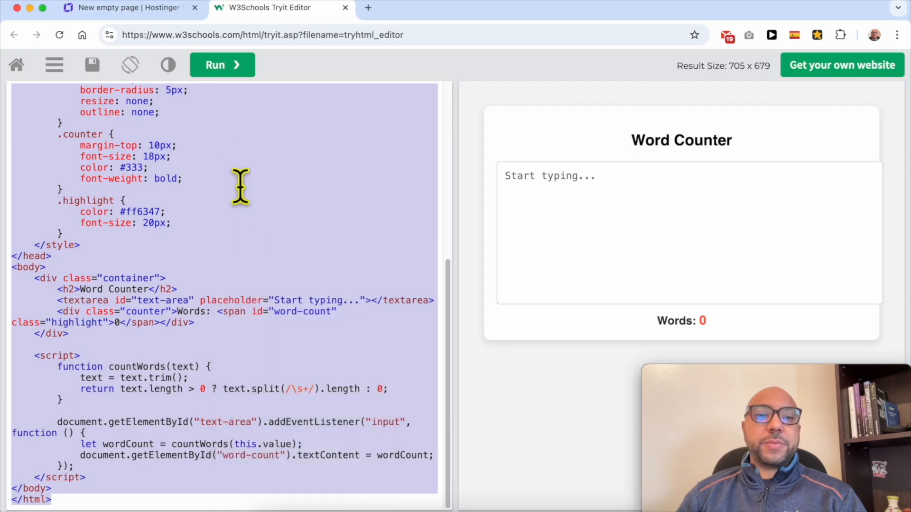
Return to the Hostinger website builder, paste the word counter code into the embed element and embed it.
{"action": "left_click", "coordinate": [162, 10]}
{"action": "right_click", "coordinate": [590, 239]}
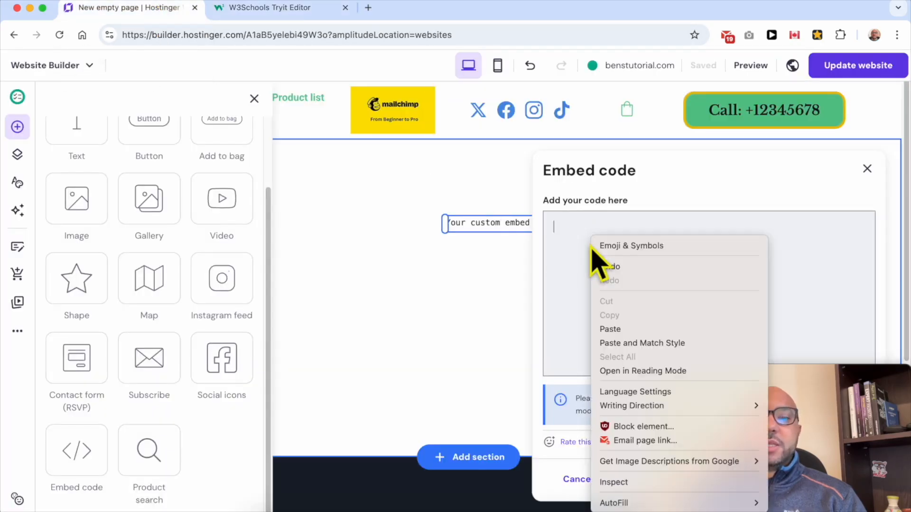
{"action": "left_click", "coordinate": [646, 332]}
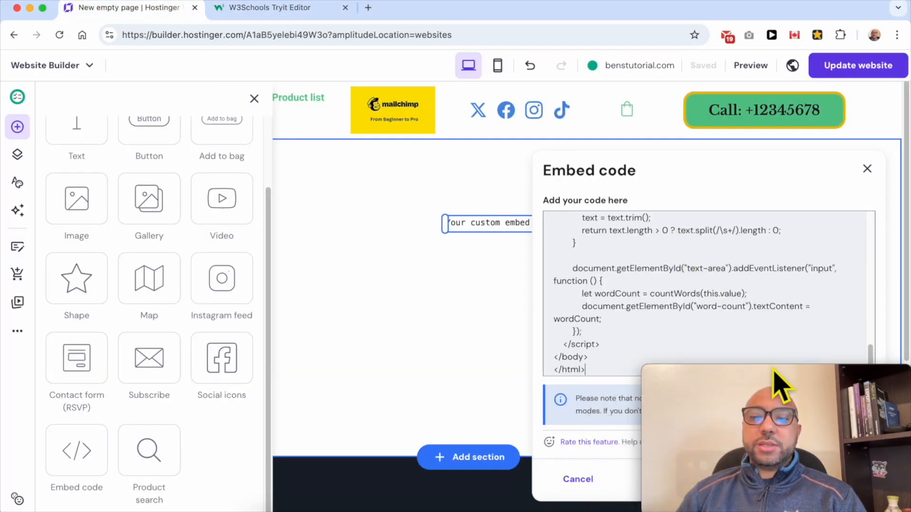
{"action": "left_click_drag", "start_coordinate": [775, 382], "coordinate": [785, 2]}
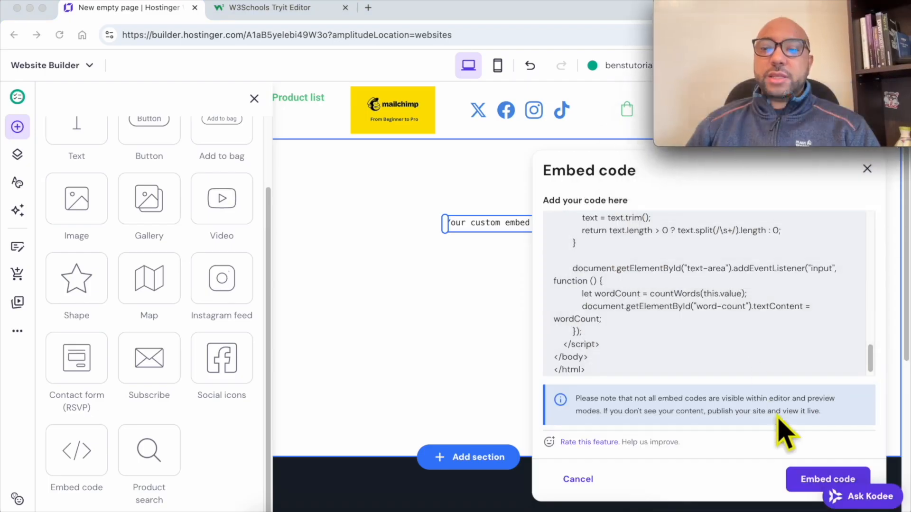
{"action": "left_click", "coordinate": [806, 480]}
Move the embedded word counter to the top of the section and stretch it across the full grid width.
{"action": "left_click_drag", "start_coordinate": [621, 296], "coordinate": [468, 252]}
{"action": "left_click_drag", "start_coordinate": [368, 220], "coordinate": [164, 218]}
{"action": "left_click_drag", "start_coordinate": [335, 278], "coordinate": [856, 290]}
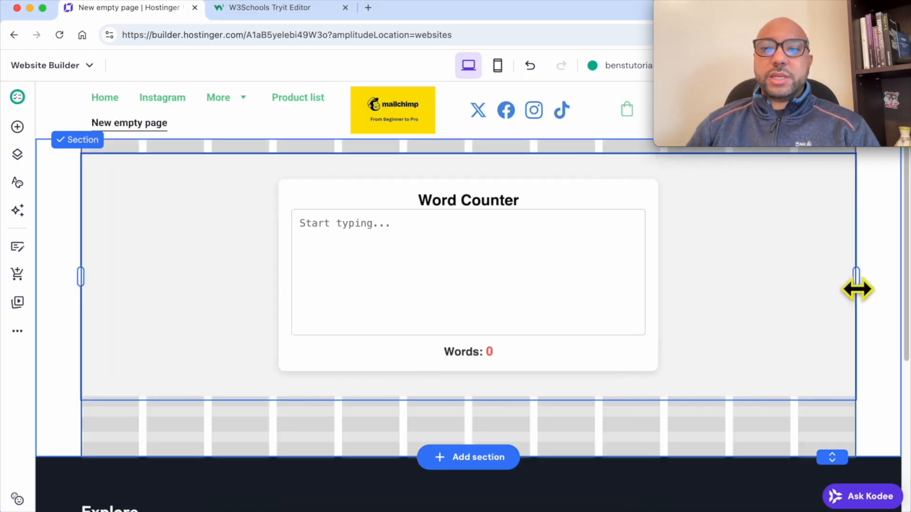
{"action": "left_click_drag", "start_coordinate": [702, 295], "coordinate": [717, 301]}
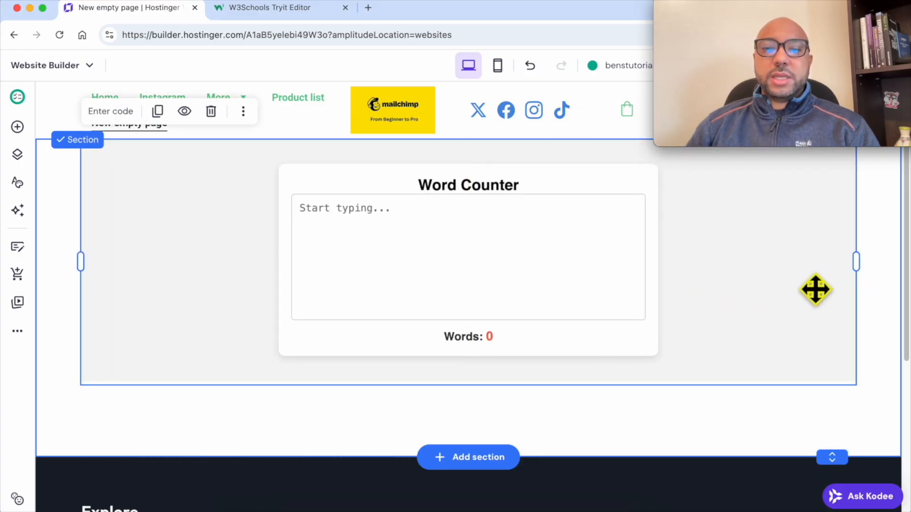
{"action": "left_click", "coordinate": [878, 239]}
Publish the page changes by updating the live website.
{"action": "left_click_drag", "start_coordinate": [806, 5], "coordinate": [783, 366]}
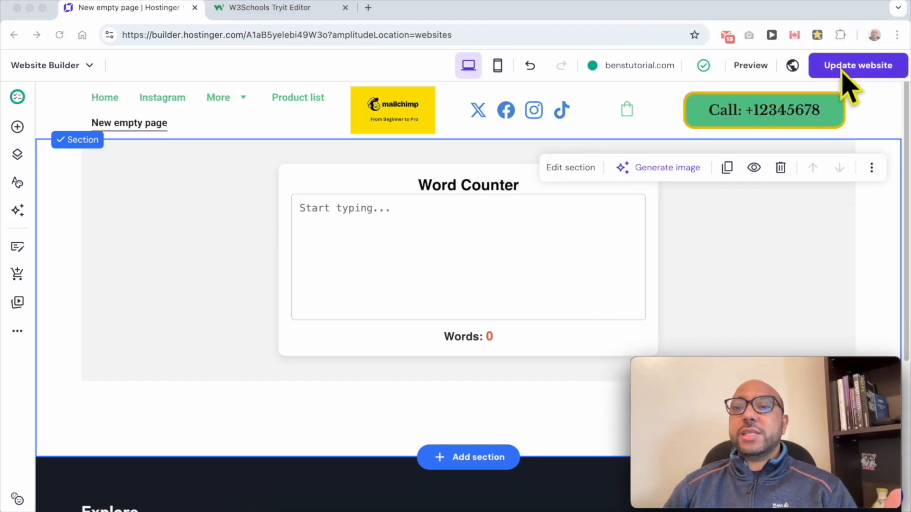
{"action": "left_click", "coordinate": [844, 69]}
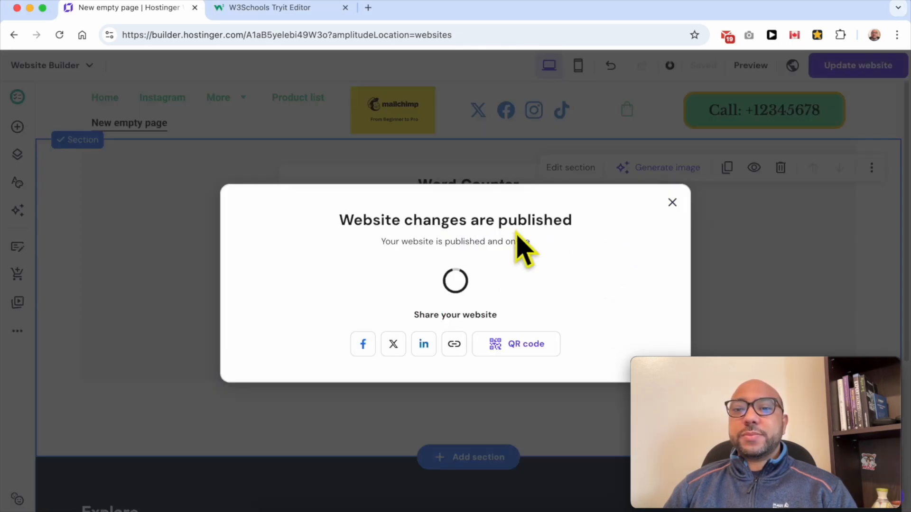
Open the live website and go to its "New empty page" to view the published word counter.
{"action": "left_click", "coordinate": [515, 240]}
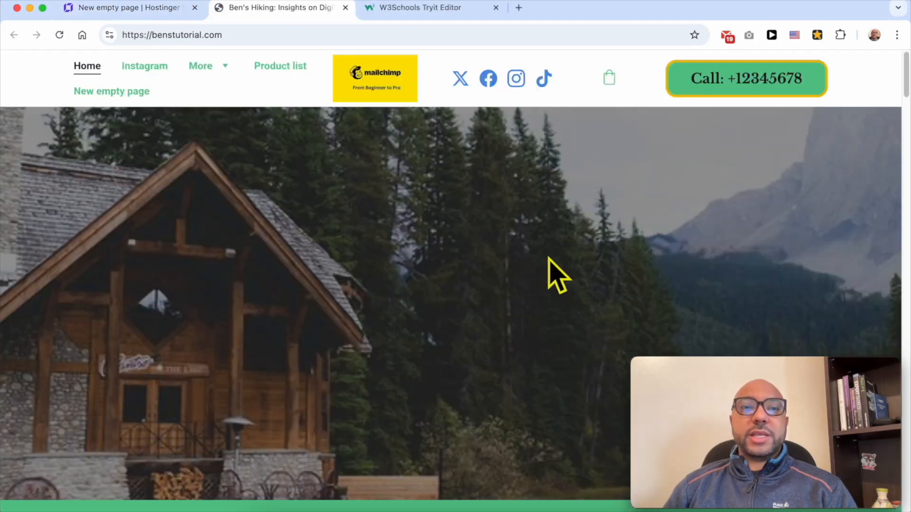
{"action": "scroll", "coordinate": [386, 187], "scroll_direction": "down", "scroll_amount": 3}
{"action": "scroll", "coordinate": [242, 102], "scroll_direction": "up", "scroll_amount": 3}
{"action": "left_click", "coordinate": [138, 92]}
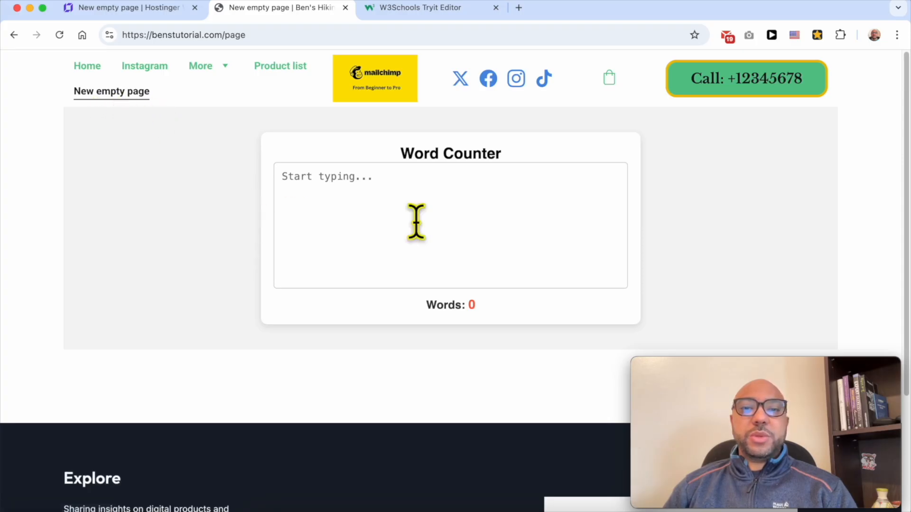
Test the live word counter by entering "hey everyone" and "today" on separate lines, and check the word count.
{"action": "left_click", "coordinate": [453, 207]}
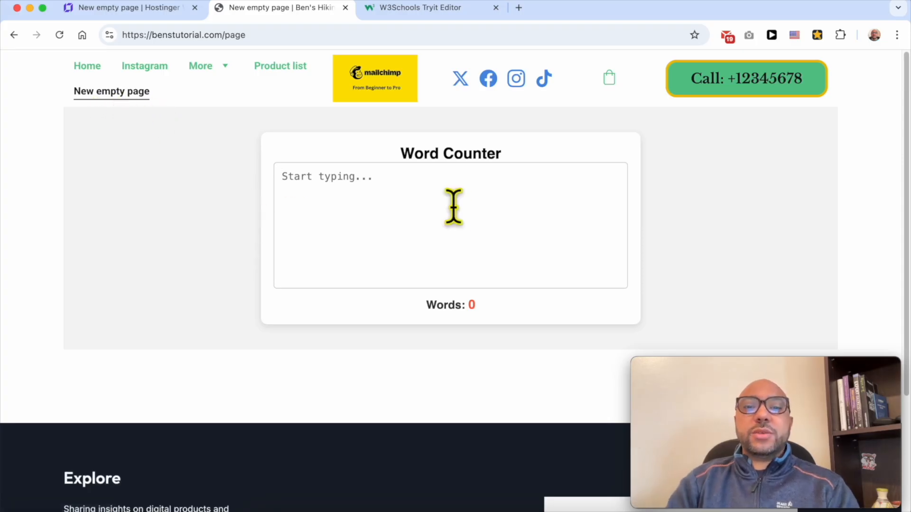
{"action": "type", "text": "hey everyone"}
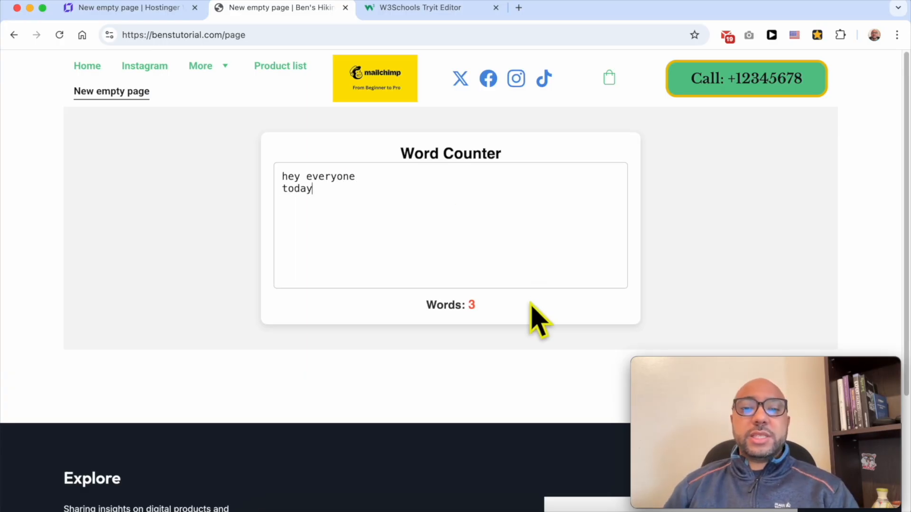
{"action": "left_click_drag", "start_coordinate": [513, 308], "coordinate": [427, 305]}
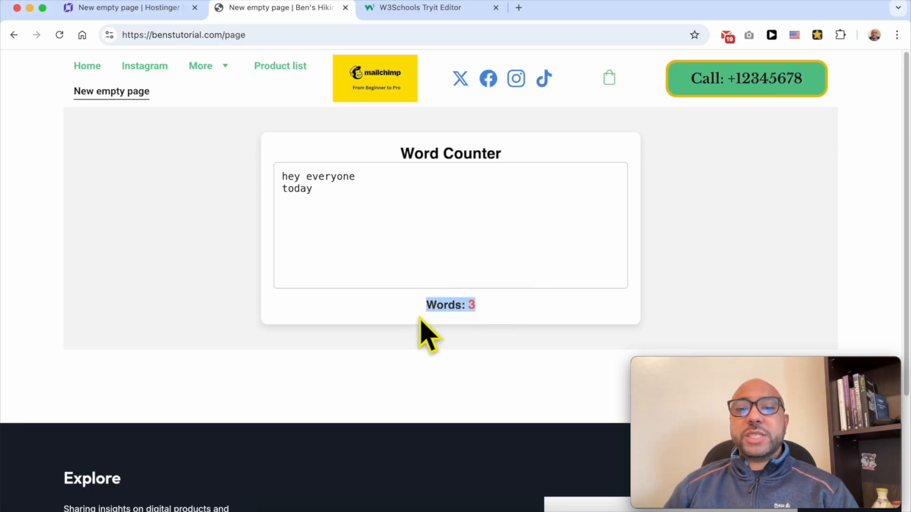
{"action": "left_click_drag", "start_coordinate": [349, 216], "coordinate": [267, 149]}
{"action": "left_click", "coordinate": [513, 313]}
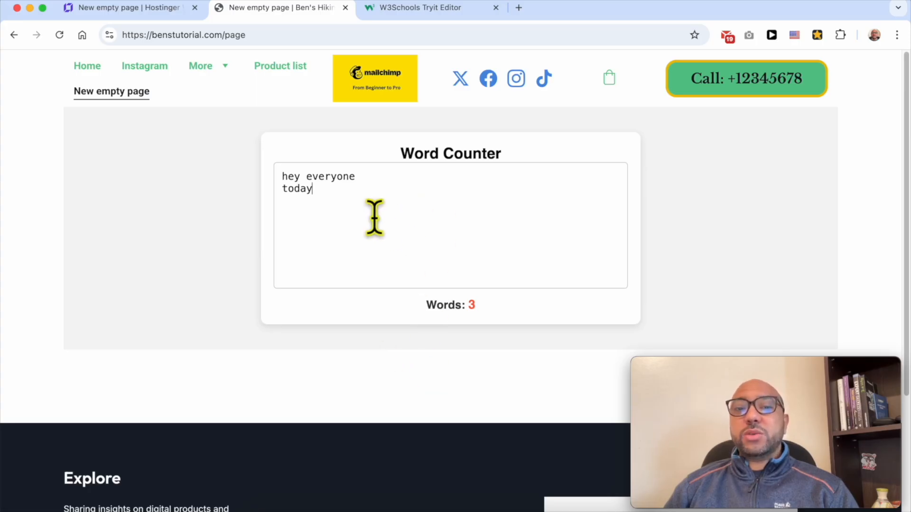
{"action": "left_click_drag", "start_coordinate": [389, 224], "coordinate": [275, 172]}
{"action": "left_click", "coordinate": [336, 213]}
{"action": "left_click_drag", "start_coordinate": [355, 204], "coordinate": [279, 165]}
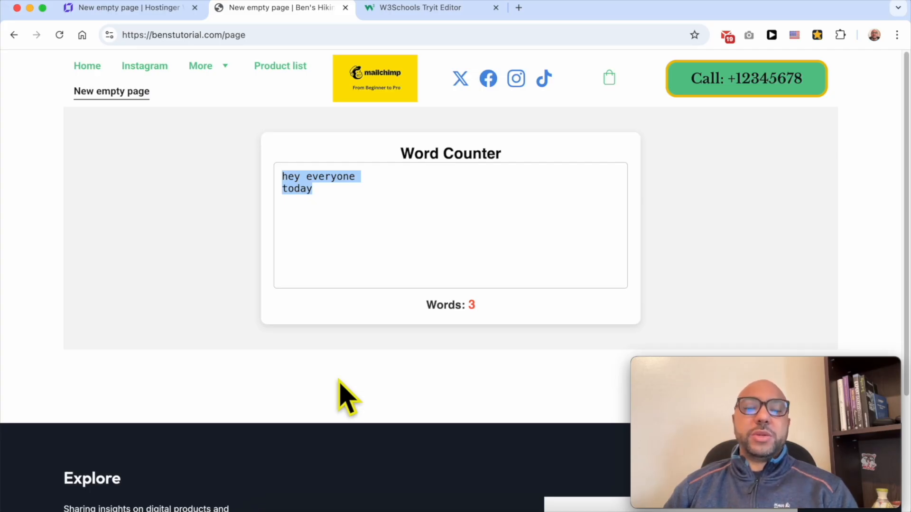
{"action": "left_click", "coordinate": [340, 380]}
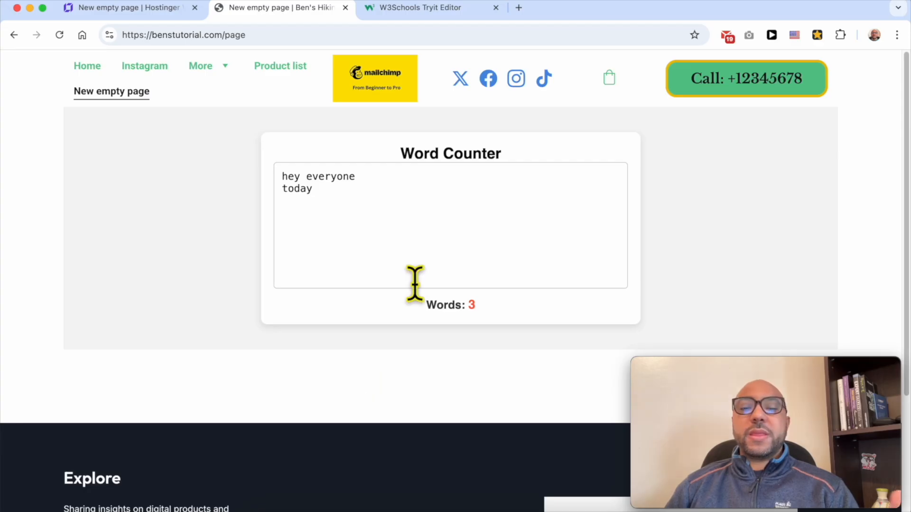
Switch to the W3Schools Tryit Editor and find the "Word Counter" heading text in the HTML code.
{"action": "left_click", "coordinate": [406, 8]}
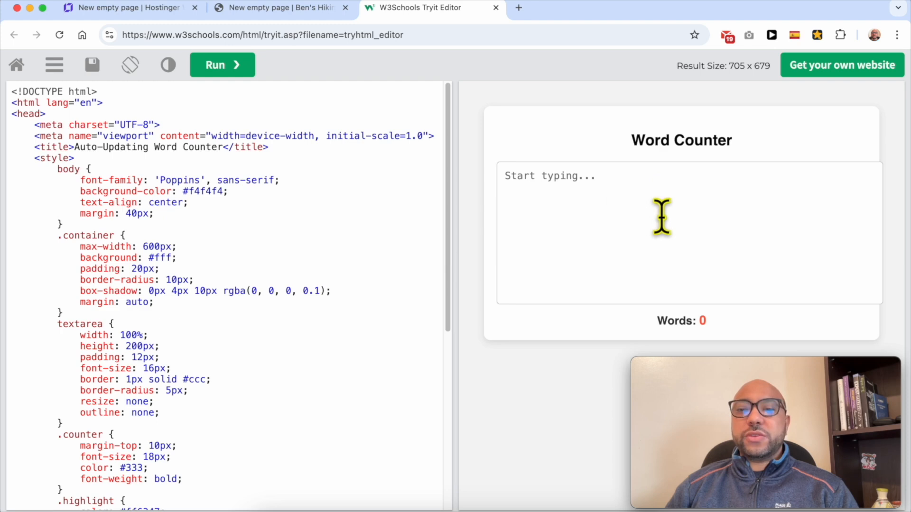
{"action": "triple_click", "coordinate": [674, 140]}
{"action": "left_click", "coordinate": [772, 140]}
{"action": "left_click_drag", "start_coordinate": [773, 141], "coordinate": [610, 141]}
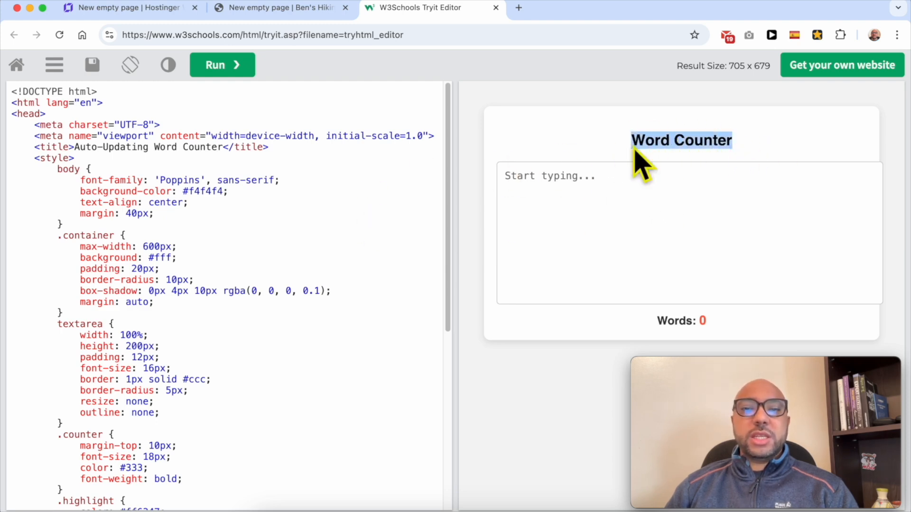
{"action": "right_click", "coordinate": [659, 138]}
{"action": "left_click", "coordinate": [675, 165]}
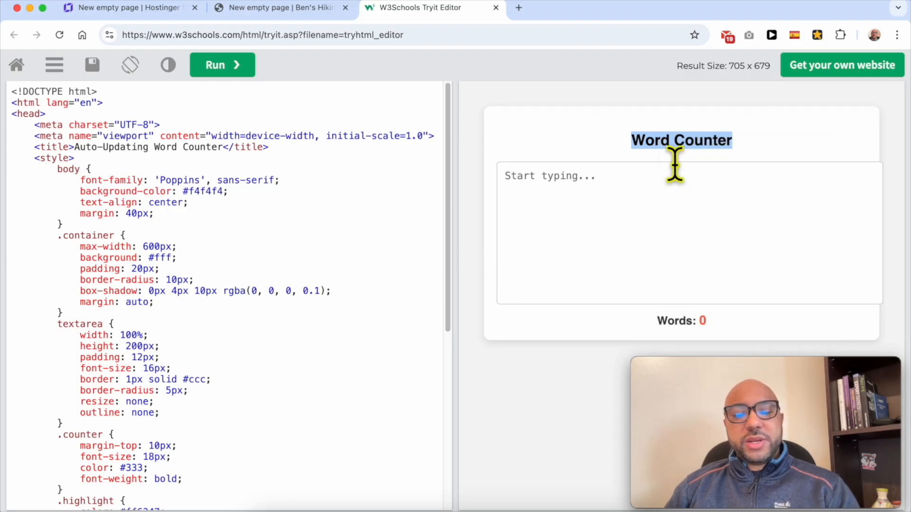
{"action": "key", "text": "super+f"}
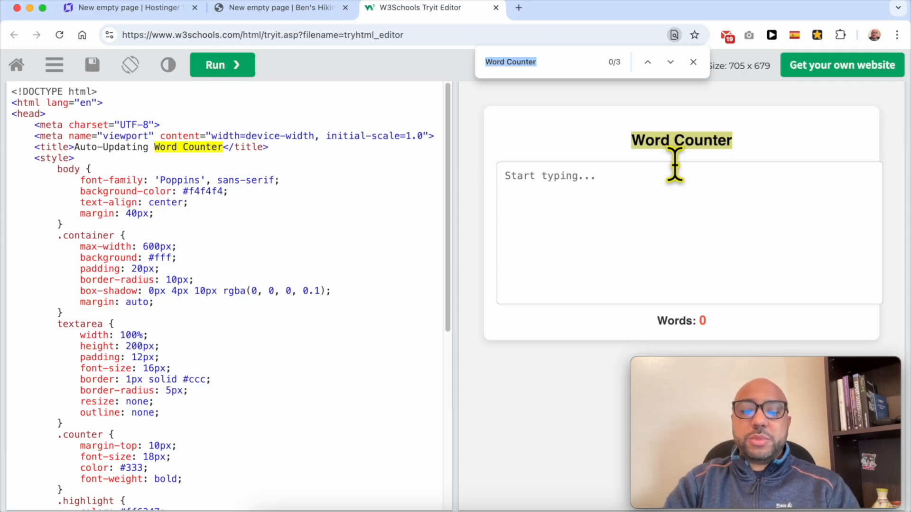
{"action": "key", "text": "Return"}
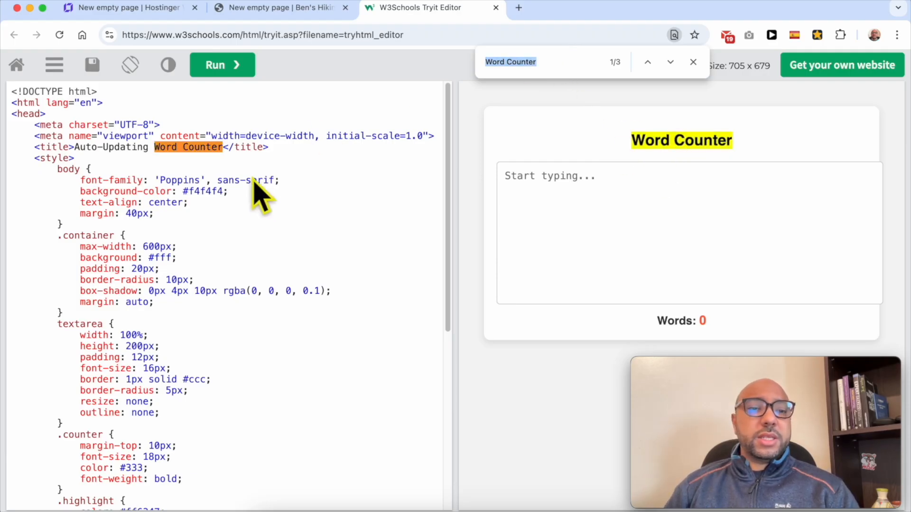
{"action": "scroll", "coordinate": [261, 199], "scroll_direction": "down", "scroll_amount": 6}
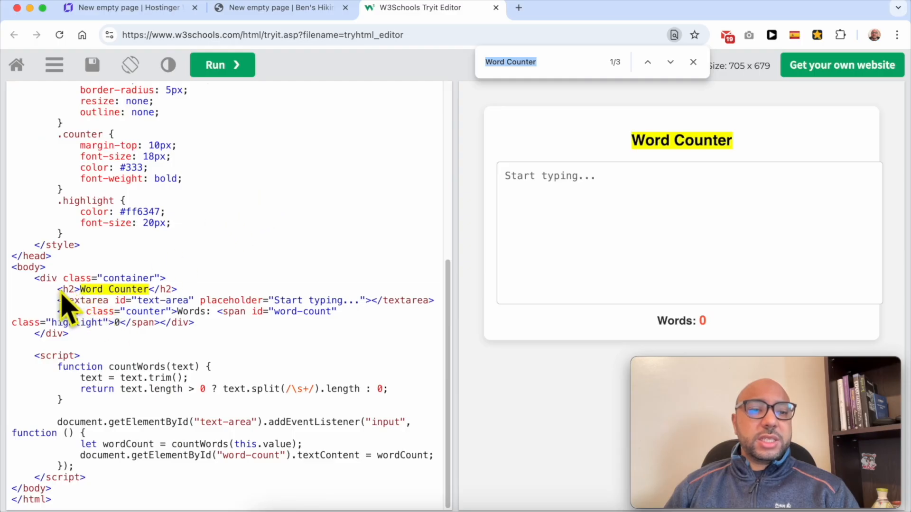
Change the h2 heading in the code to "Word Counter Tool for Writers" and run the code to check the preview.
{"action": "left_click", "coordinate": [62, 293]}
{"action": "left_click_drag", "start_coordinate": [58, 293], "coordinate": [179, 295]}
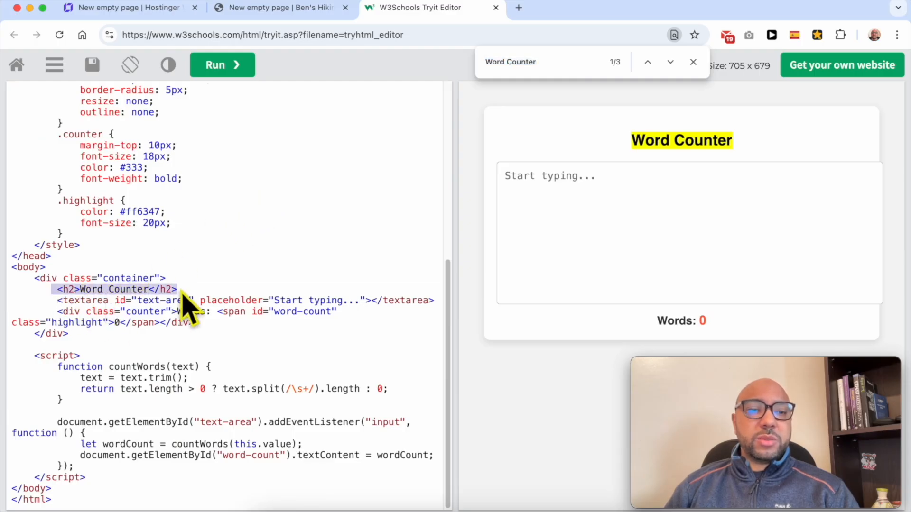
{"action": "left_click", "coordinate": [114, 290]}
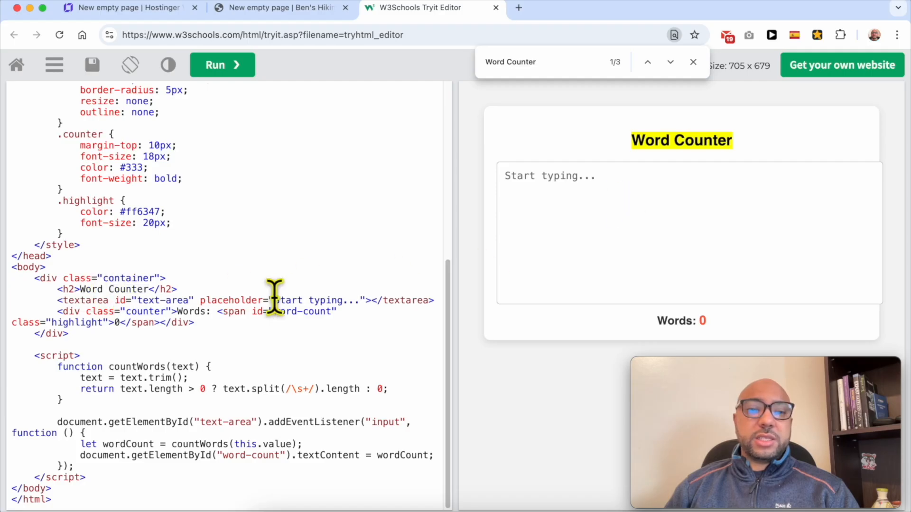
{"action": "left_click", "coordinate": [150, 289]}
{"action": "type", "text": "for"}
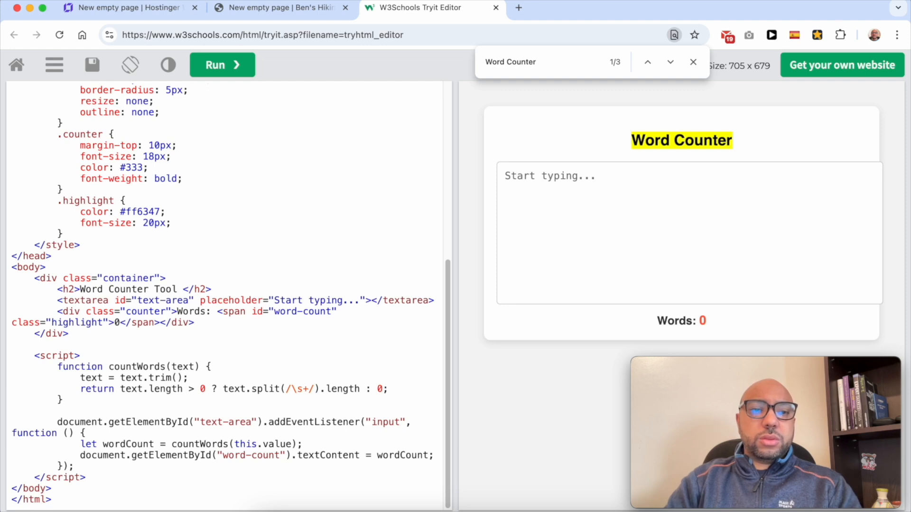
{"action": "type", "text": "Writers"}
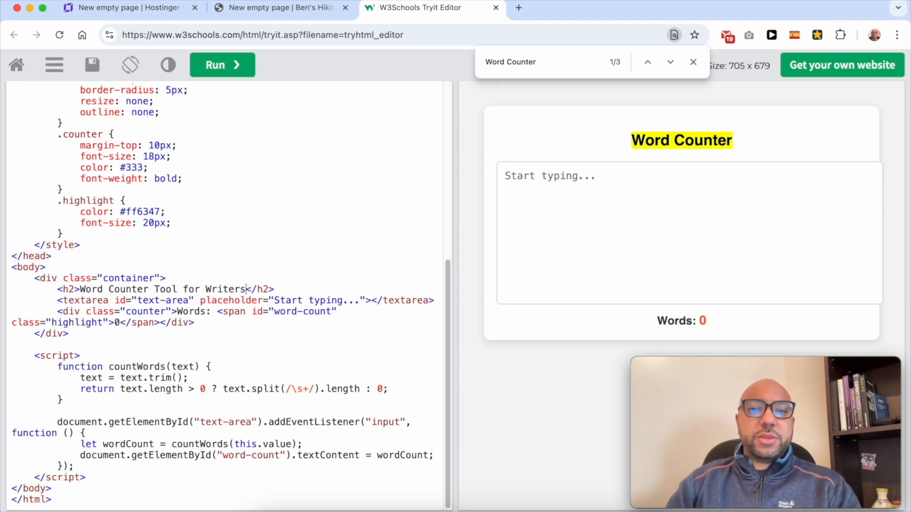
{"action": "left_click", "coordinate": [223, 73]}
{"action": "triple_click", "coordinate": [688, 136]}
{"action": "left_click_drag", "start_coordinate": [280, 289], "coordinate": [94, 286]}
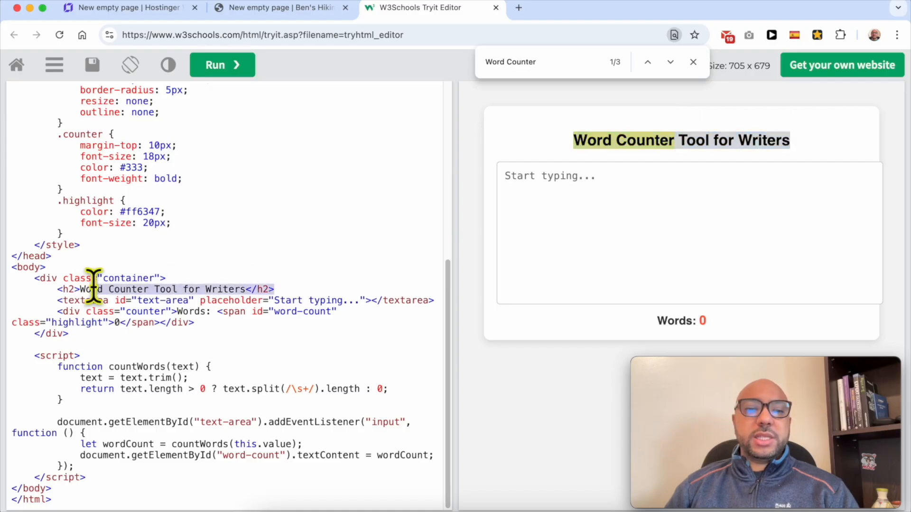
{"action": "triple_click", "coordinate": [688, 137]}
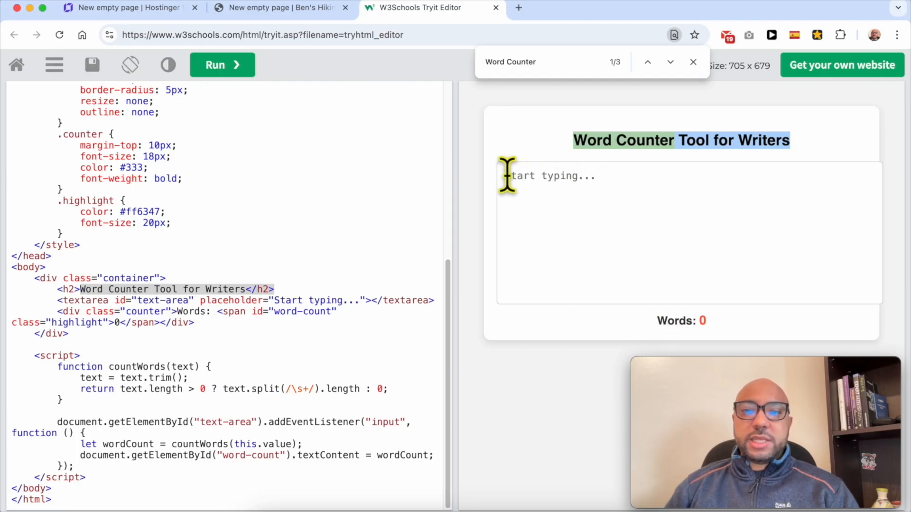
Search the page for "start typ" and locate the placeholder text and the "Words" label in the code.
{"action": "left_click", "coordinate": [573, 71]}
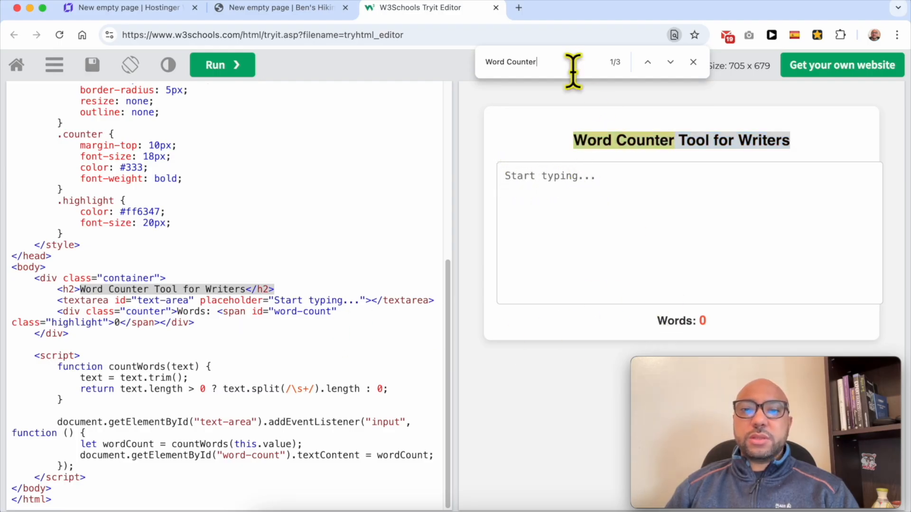
{"action": "type", "text": "start typ"}
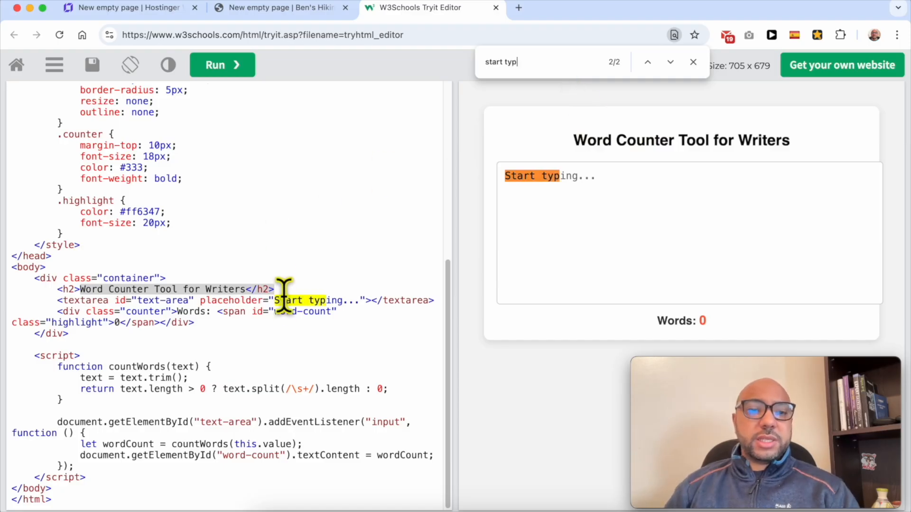
{"action": "left_click_drag", "start_coordinate": [274, 300], "coordinate": [359, 300]}
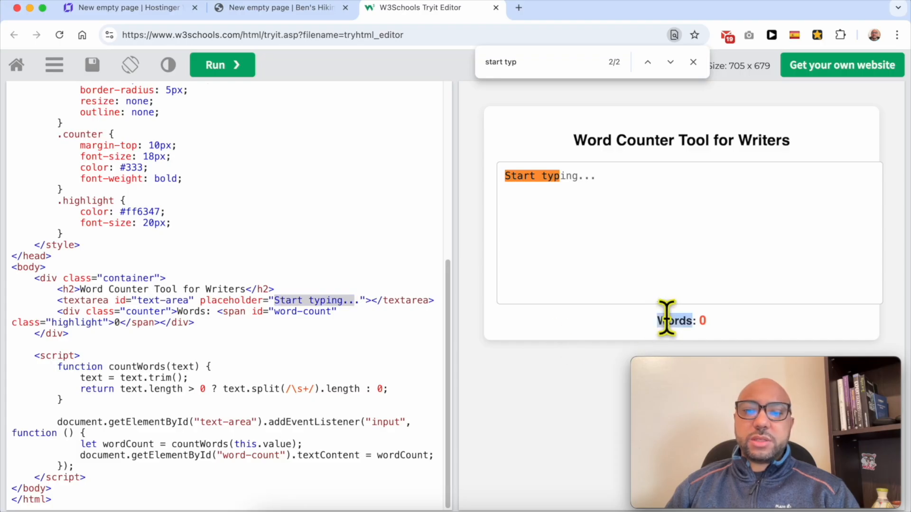
{"action": "triple_click", "coordinate": [195, 312]}
{"action": "double_click", "coordinate": [189, 311]}
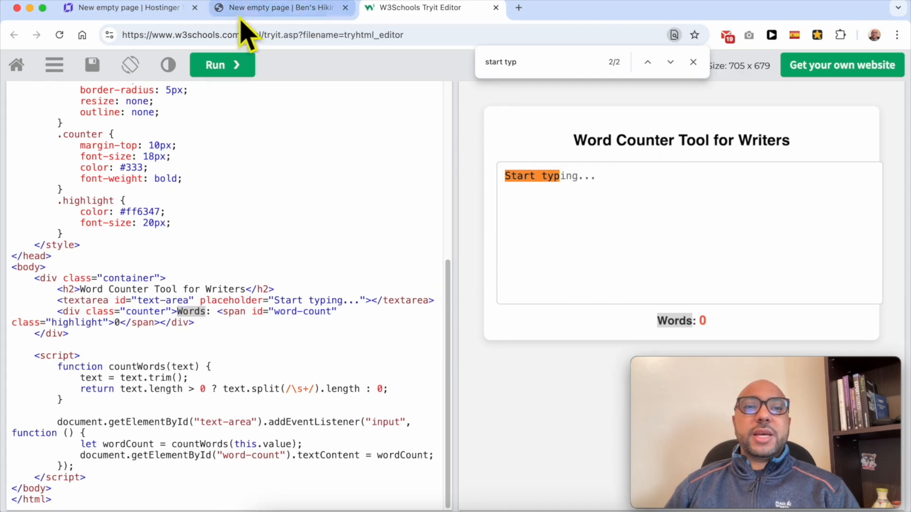
{"action": "left_click", "coordinate": [254, 8]}
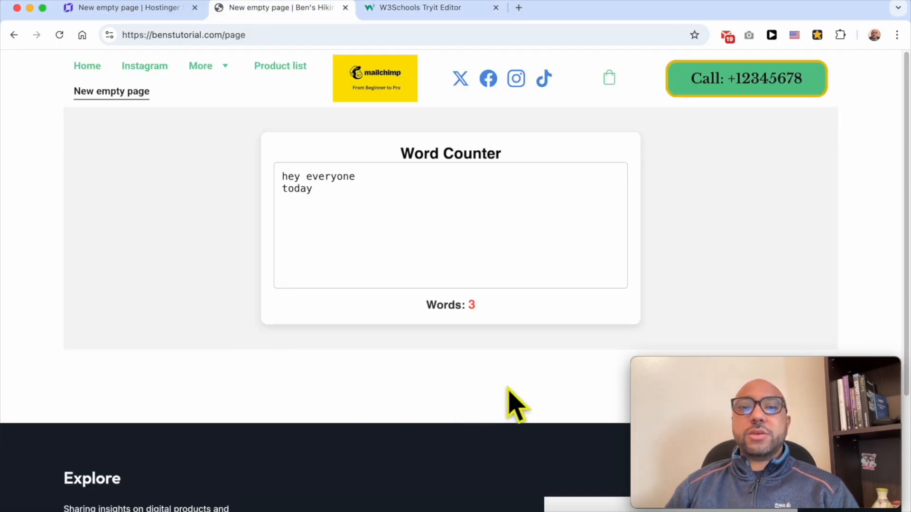
{"action": "left_click", "coordinate": [152, 9]}
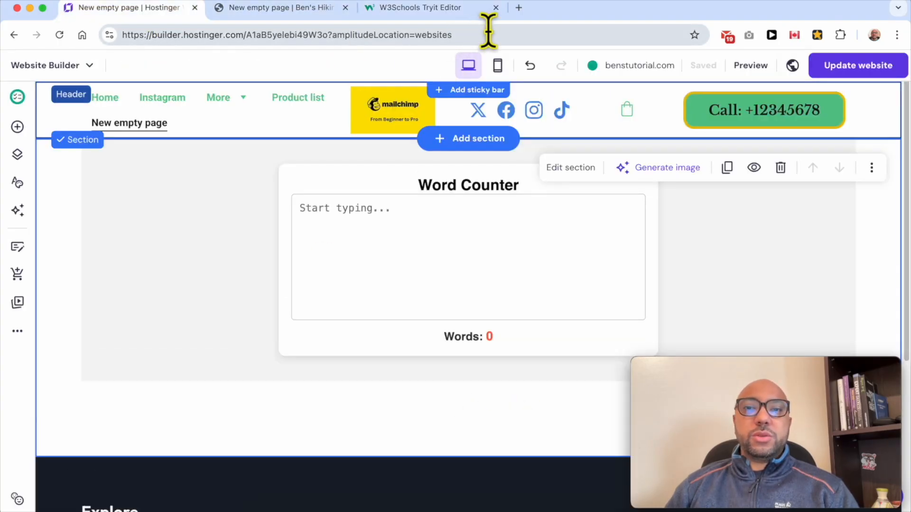
Ask ChatGPT in a new tab: "i have a word counter web tool and i want to optimise for seo, please write me a 1000 word description".
{"action": "left_click", "coordinate": [519, 7]}
{"action": "type", "text": "i"}
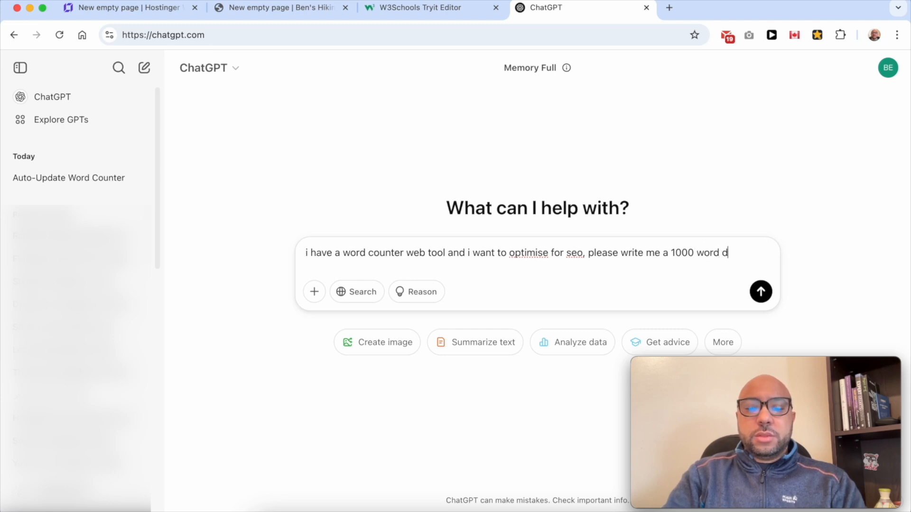
{"action": "type", "text": "ription"}
{"action": "key", "text": "Return"}
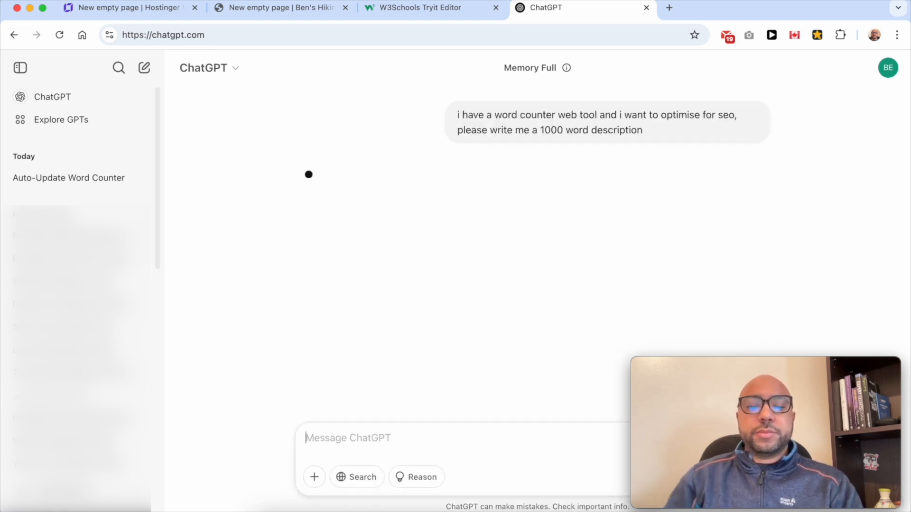
{"action": "scroll", "coordinate": [496, 171], "scroll_direction": "up", "scroll_amount": 2}
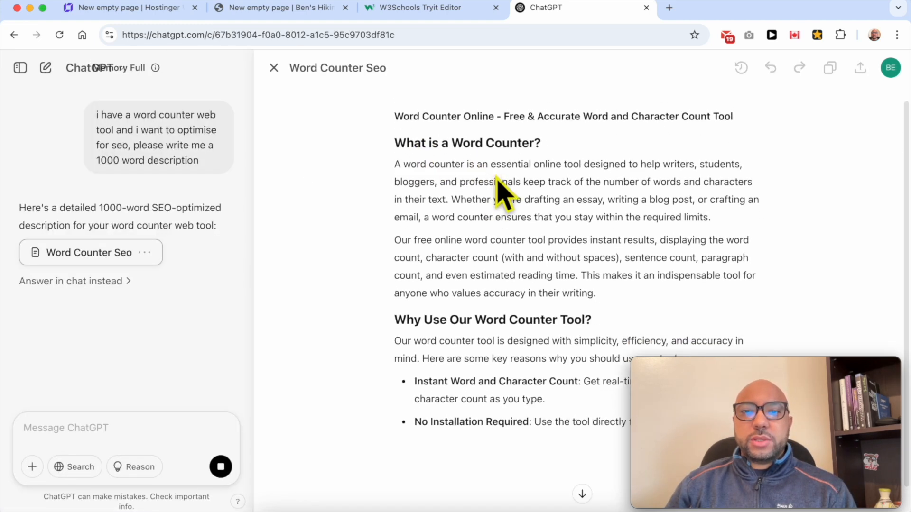
Copy the title "Word Counter Online - Free & Accurate Word and Character Count Tool" from the generated description.
{"action": "triple_click", "coordinate": [450, 116]}
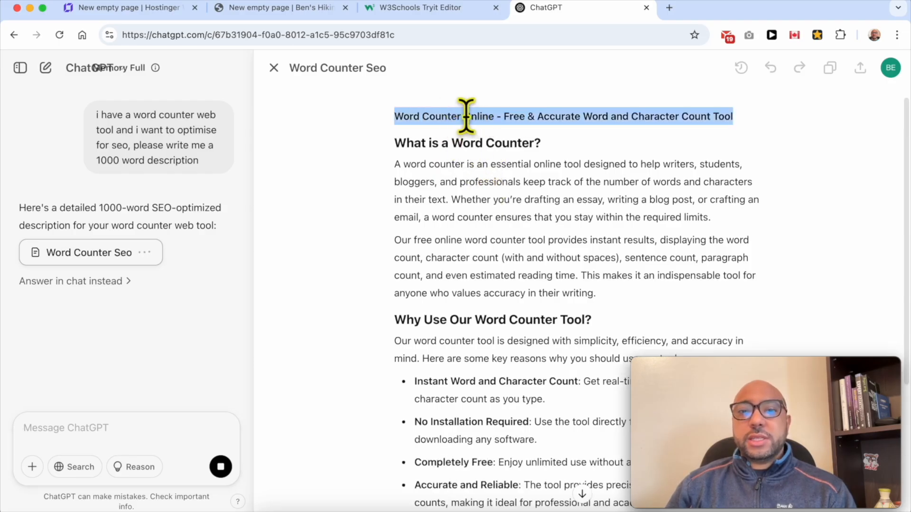
{"action": "right_click", "coordinate": [466, 117]}
{"action": "left_click", "coordinate": [479, 141]}
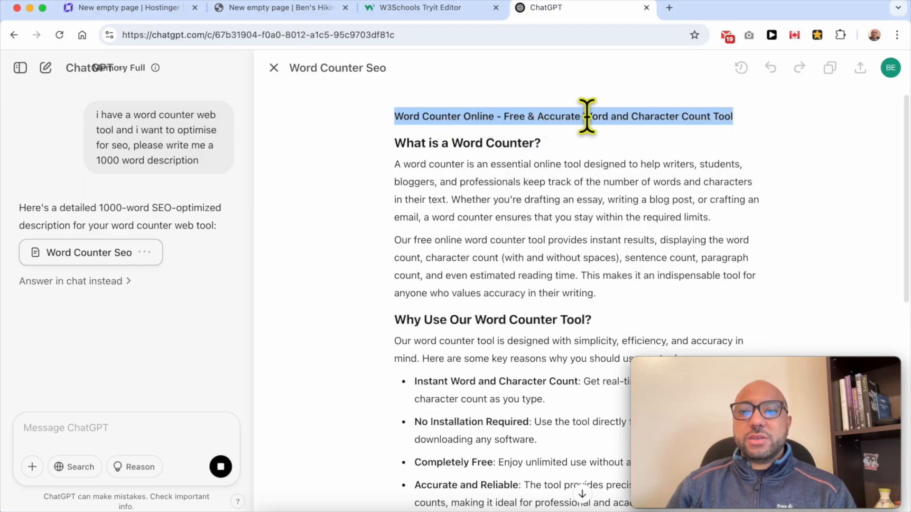
{"action": "right_click", "coordinate": [636, 117]}
{"action": "left_click", "coordinate": [488, 144]}
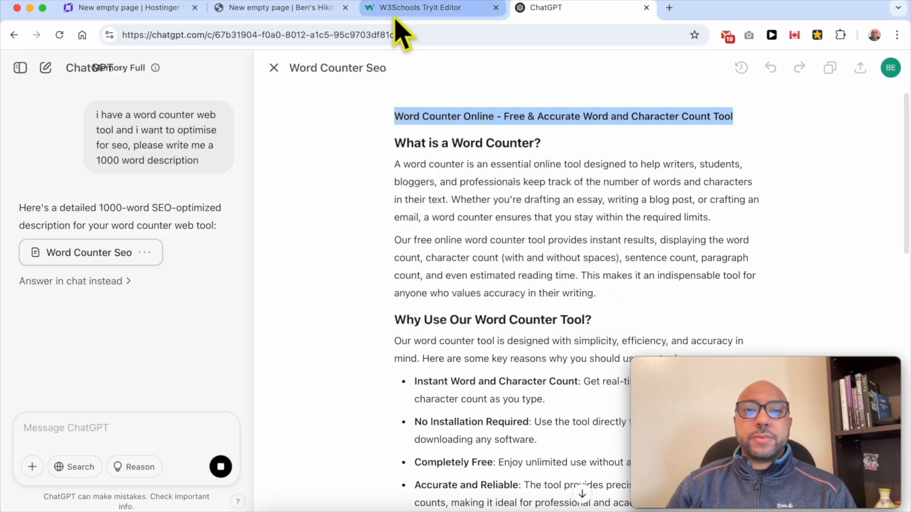
Switch to the W3Schools Tryit Editor, replace the h2 heading with the copied title without a trailing line break, and run the code.
{"action": "left_click", "coordinate": [395, 20]}
{"action": "left_click_drag", "start_coordinate": [245, 289], "coordinate": [102, 289]}
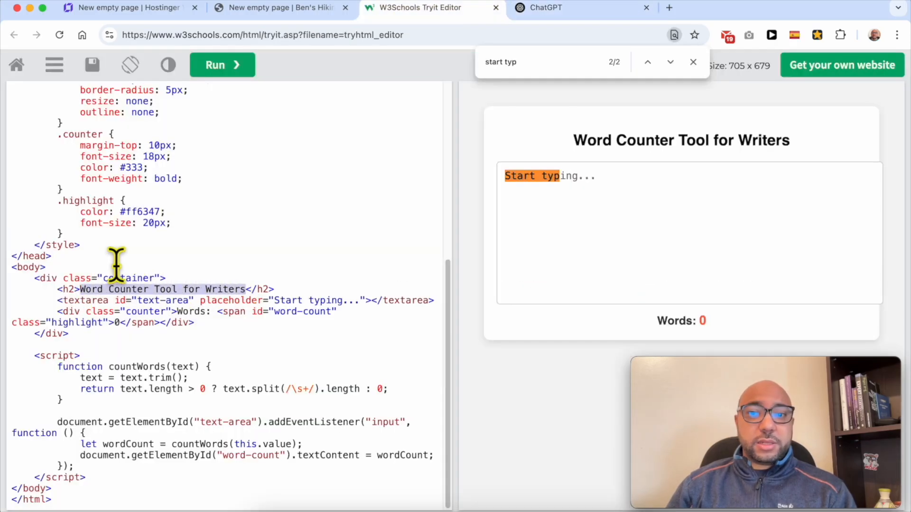
{"action": "key", "text": "super+v"}
{"action": "key", "text": "BackSpace"}
{"action": "key", "text": "BackSpace"}
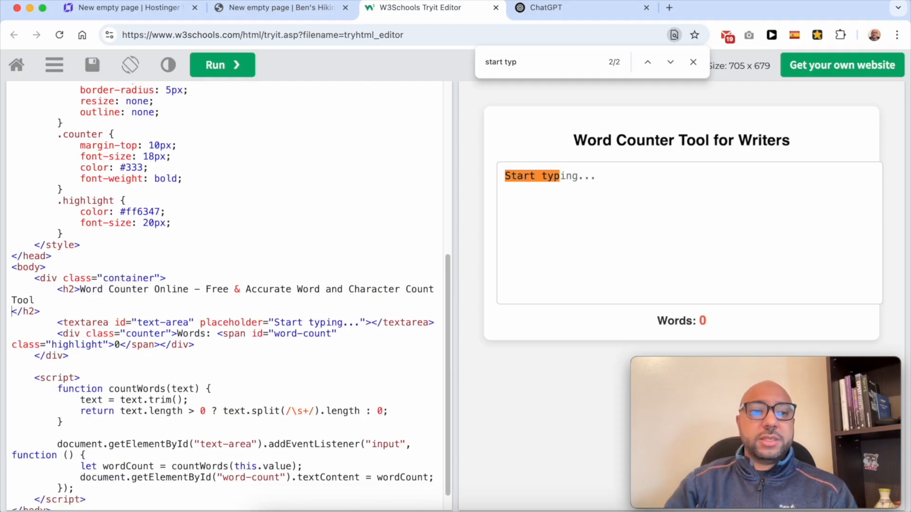
{"action": "left_click", "coordinate": [232, 71]}
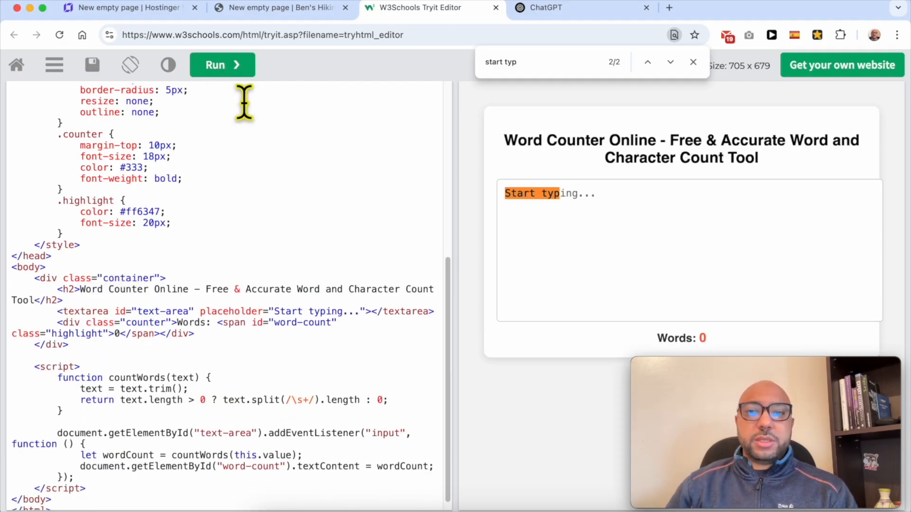
Check the new heading in the code preview, then read through ChatGPT's generated description down to its conclusion.
{"action": "left_click_drag", "start_coordinate": [732, 159], "coordinate": [650, 91]}
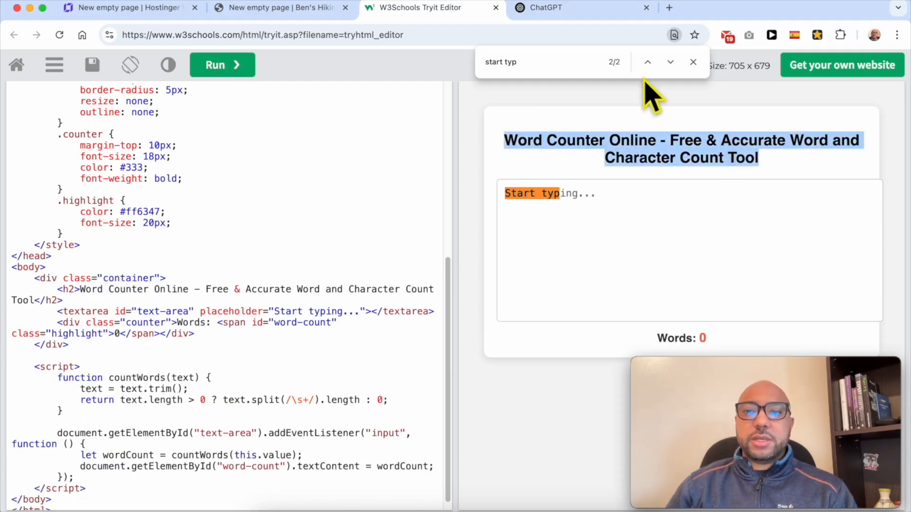
{"action": "left_click", "coordinate": [527, 8]}
{"action": "triple_click", "coordinate": [471, 164]}
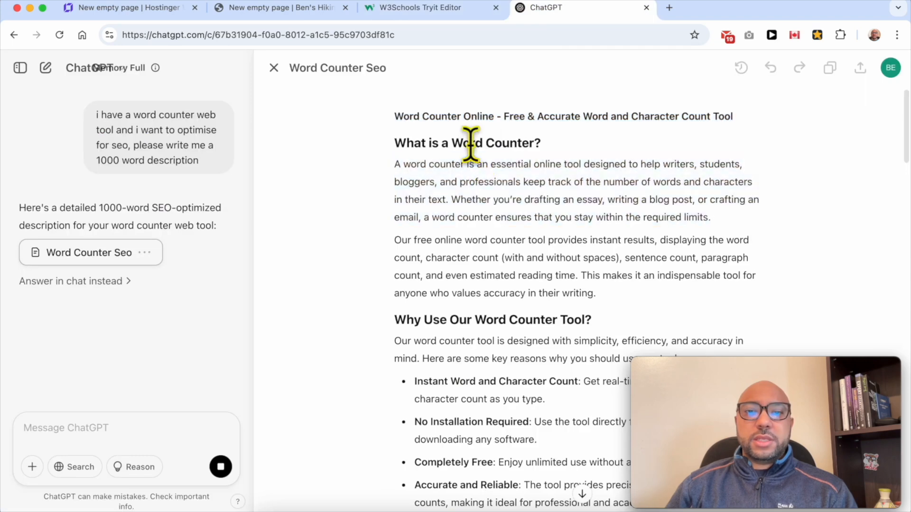
{"action": "triple_click", "coordinate": [469, 145]}
{"action": "scroll", "coordinate": [518, 291], "scroll_direction": "down", "scroll_amount": 10}
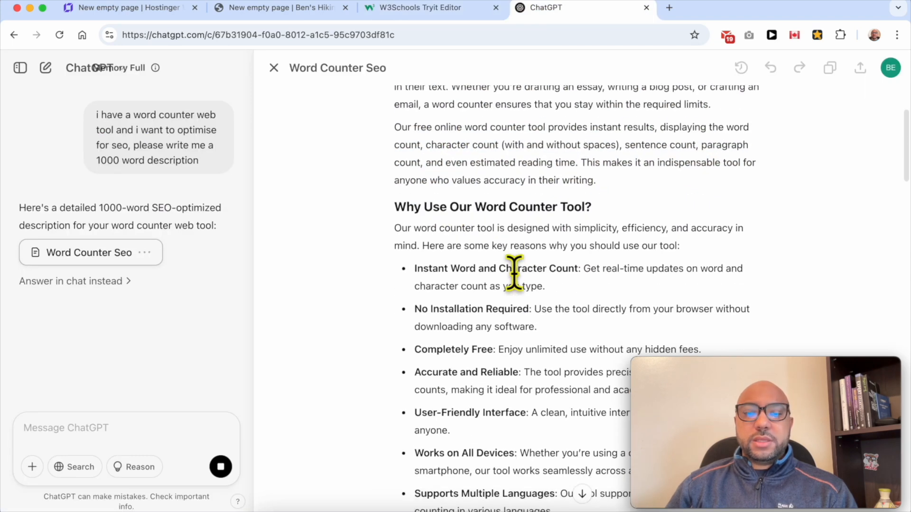
{"action": "scroll", "coordinate": [527, 304], "scroll_direction": "down", "scroll_amount": 5}
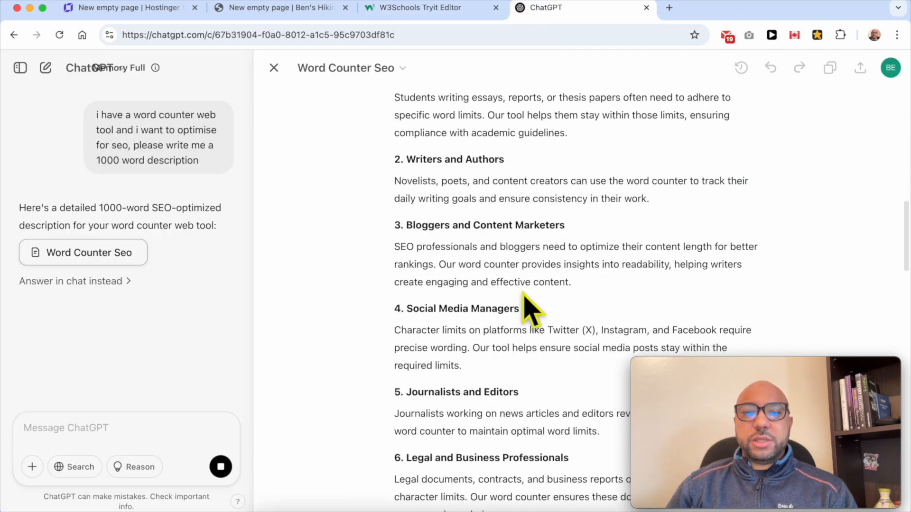
{"action": "scroll", "coordinate": [526, 303], "scroll_direction": "down", "scroll_amount": 15}
{"action": "scroll", "coordinate": [527, 306], "scroll_direction": "down", "scroll_amount": 20}
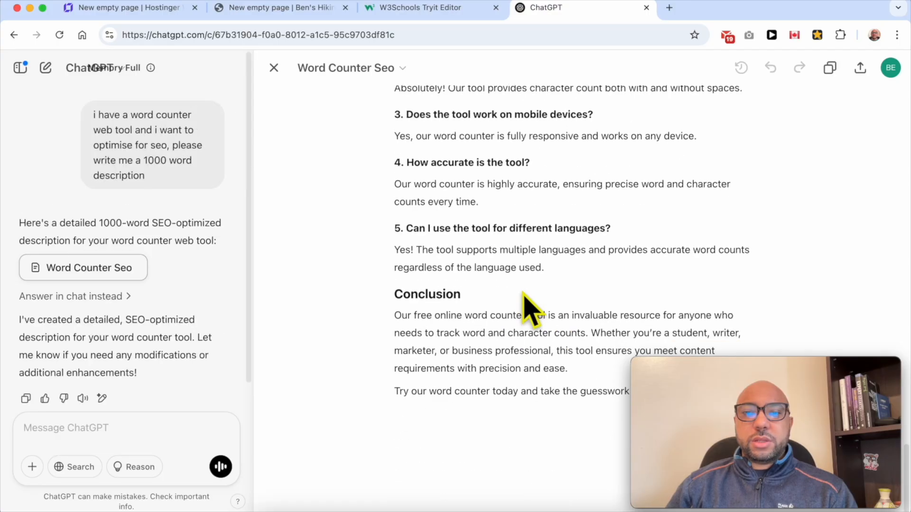
Copy the entire updated word counter code from the W3Schools Tryit Editor.
{"action": "left_click", "coordinate": [433, 16]}
{"action": "left_click", "coordinate": [129, 151]}
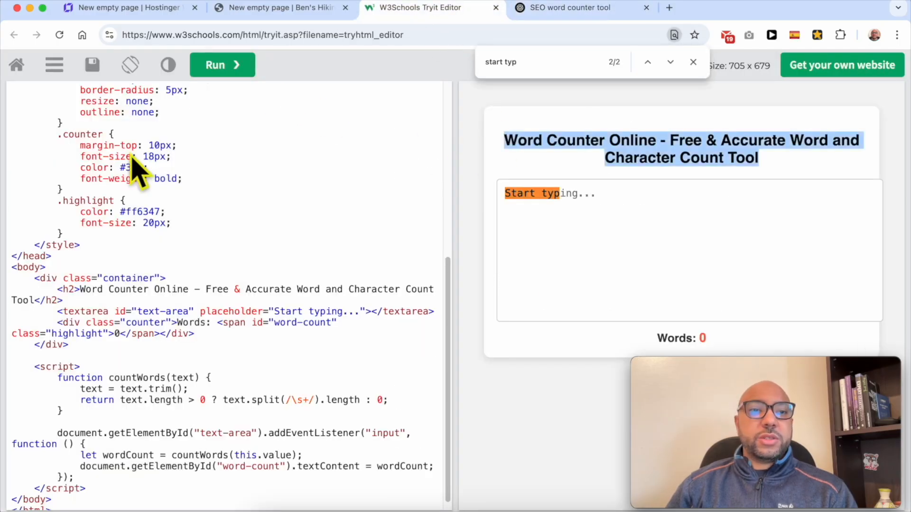
{"action": "key", "text": "super+a"}
{"action": "left_click", "coordinate": [171, 152]}
{"action": "key", "text": "super+a"}
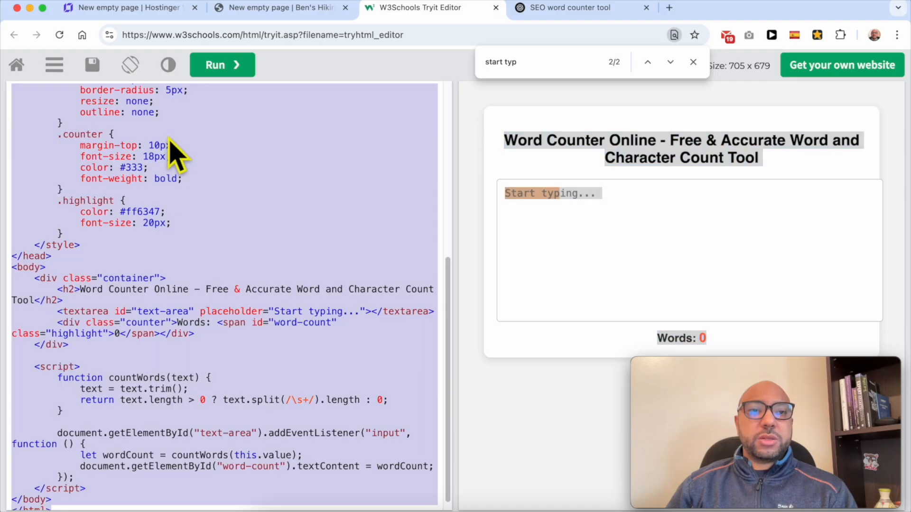
{"action": "right_click", "coordinate": [185, 129]}
{"action": "left_click", "coordinate": [208, 219]}
In the Hostinger Website Builder, replace the word counter element's embedded code with the copied code and embed it.
{"action": "left_click", "coordinate": [242, 14]}
{"action": "left_click", "coordinate": [156, 12]}
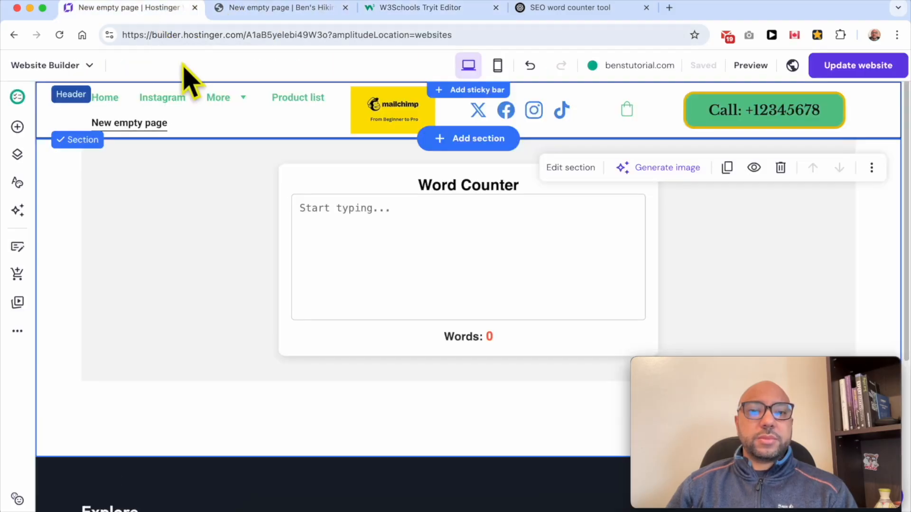
{"action": "left_click", "coordinate": [253, 218]}
{"action": "left_click", "coordinate": [114, 110]}
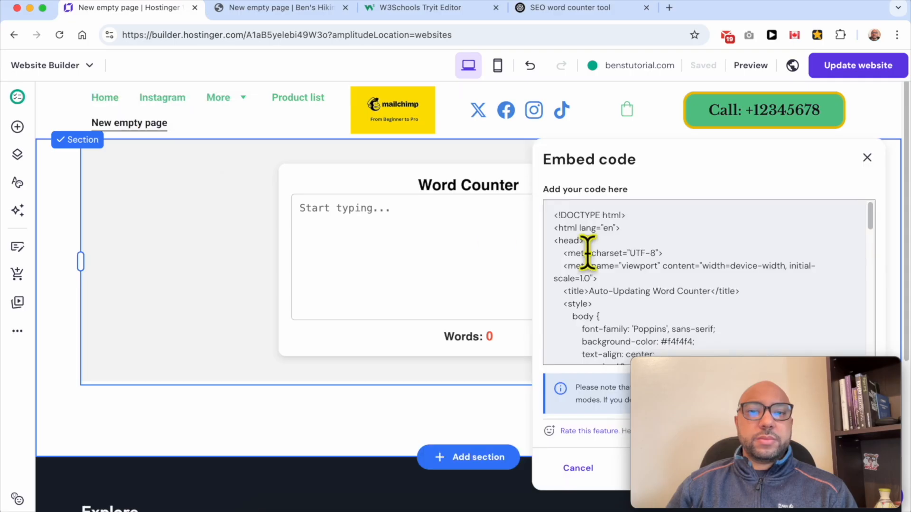
{"action": "key", "text": "ctrl+a"}
{"action": "key", "text": "BackSpace"}
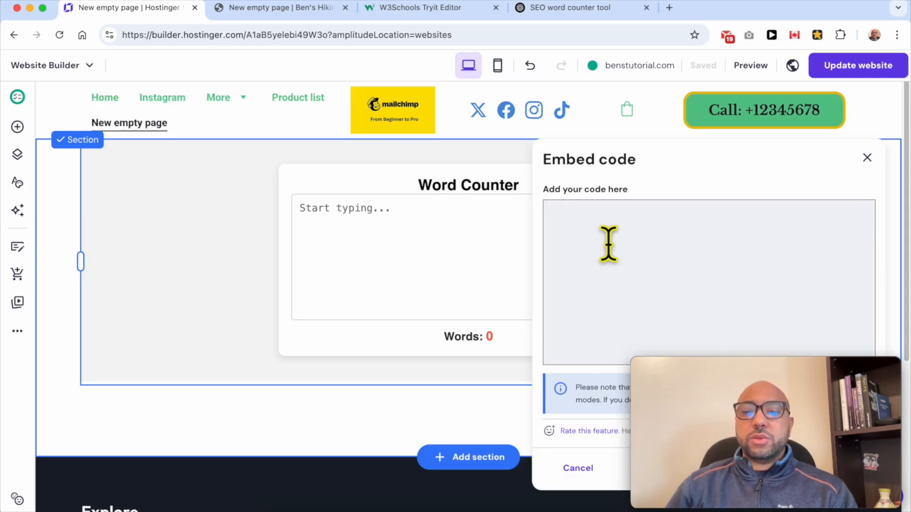
{"action": "key", "text": "ctrl+v"}
{"action": "left_click_drag", "start_coordinate": [732, 377], "coordinate": [400, 362]}
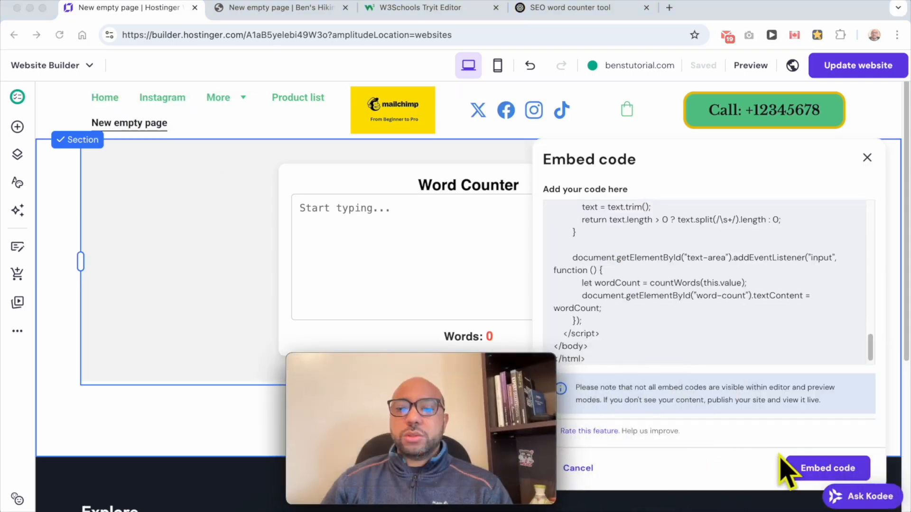
{"action": "left_click", "coordinate": [815, 469]}
{"action": "left_click_drag", "start_coordinate": [514, 382], "coordinate": [856, 379]}
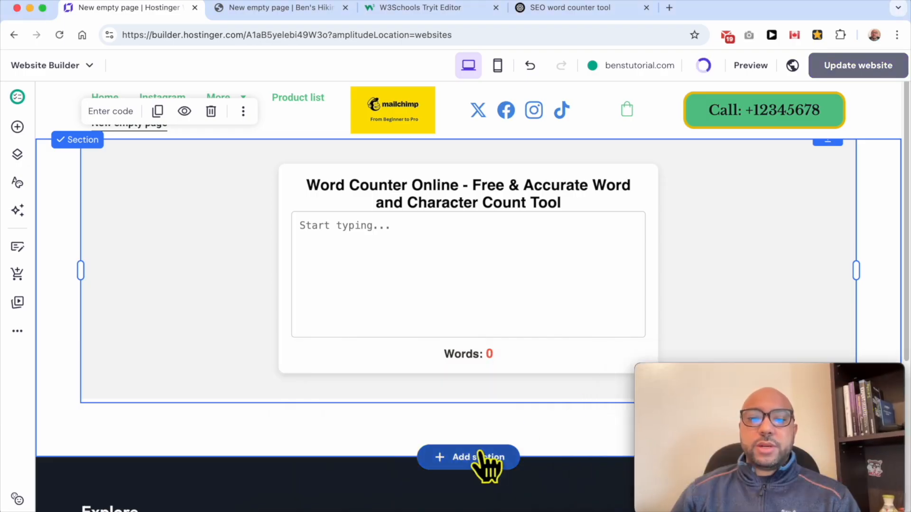
Extend the section downward, place a text element below the word counter, and widen it to span most of the page.
{"action": "scroll", "coordinate": [480, 455], "scroll_direction": "down", "scroll_amount": 5}
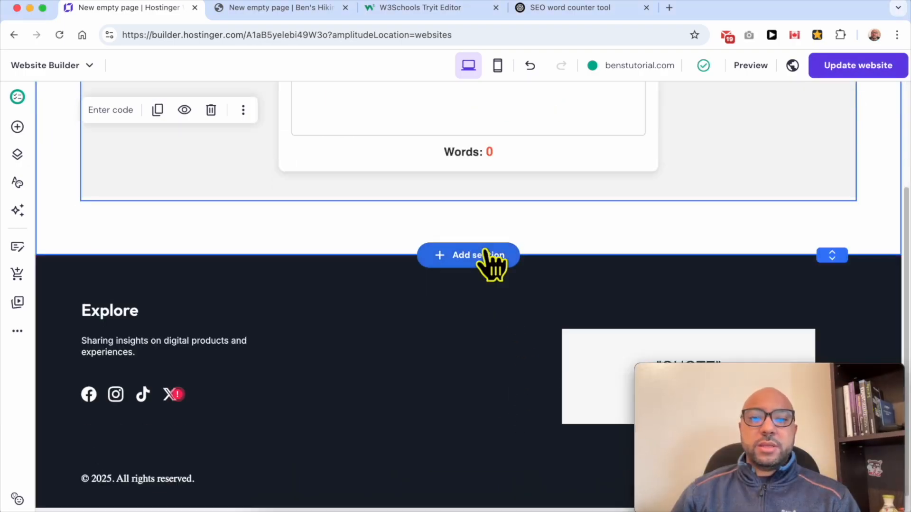
{"action": "left_click_drag", "start_coordinate": [833, 255], "coordinate": [849, 510]}
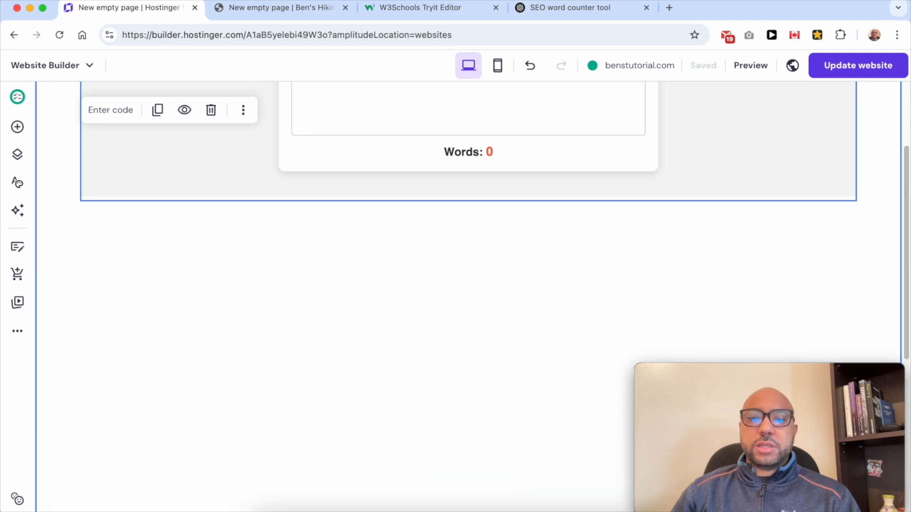
{"action": "left_click", "coordinate": [19, 129]}
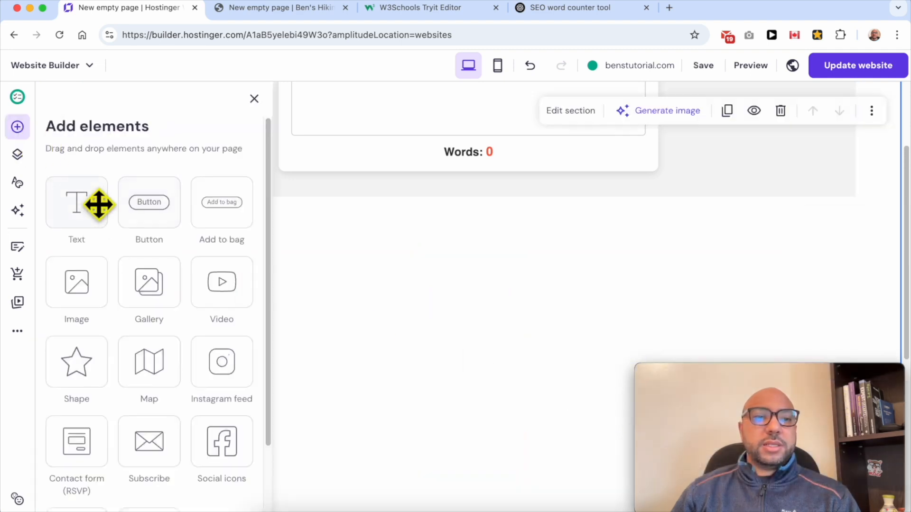
{"action": "left_click_drag", "start_coordinate": [75, 204], "coordinate": [529, 258]}
{"action": "left_click", "coordinate": [436, 323]}
{"action": "left_click_drag", "start_coordinate": [517, 316], "coordinate": [143, 271]}
{"action": "left_click_drag", "start_coordinate": [339, 282], "coordinate": [813, 285]}
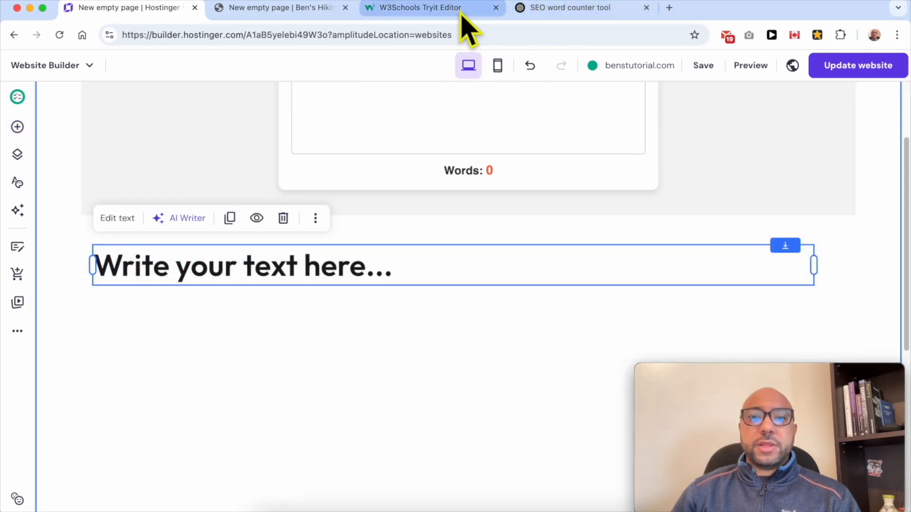
Switch to ChatGPT and copy the description from the "What is a Word Counter?" heading through its final line.
{"action": "left_click", "coordinate": [554, 9]}
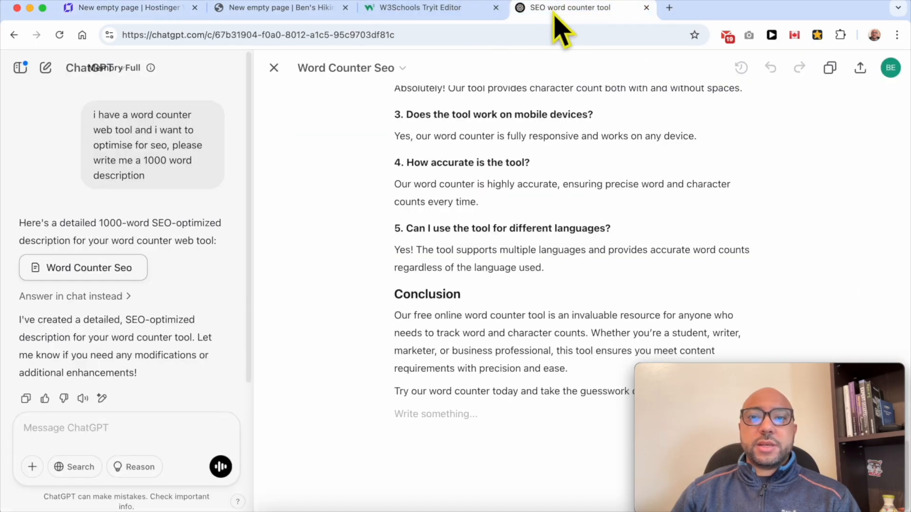
{"action": "triple_click", "coordinate": [499, 392]}
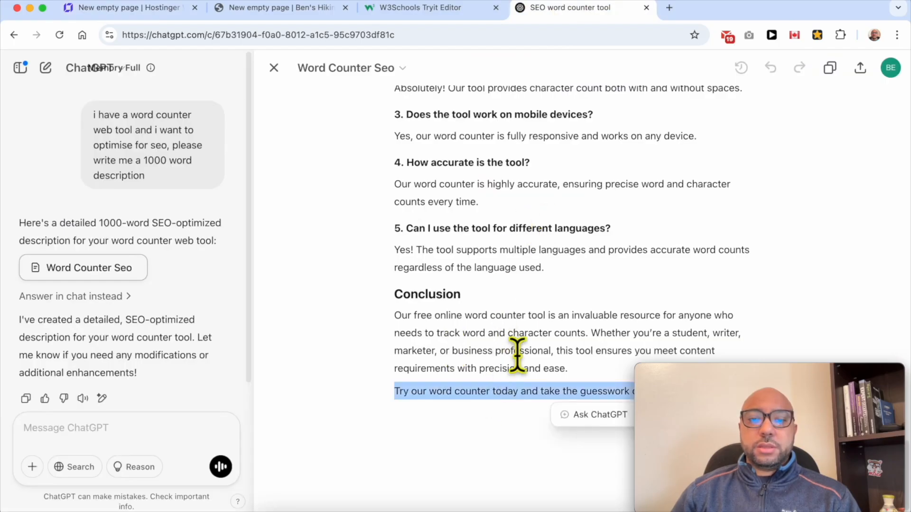
{"action": "left_click", "coordinate": [517, 354]}
{"action": "triple_click", "coordinate": [524, 387]}
{"action": "scroll", "coordinate": [522, 265], "scroll_direction": "up", "scroll_amount": 15}
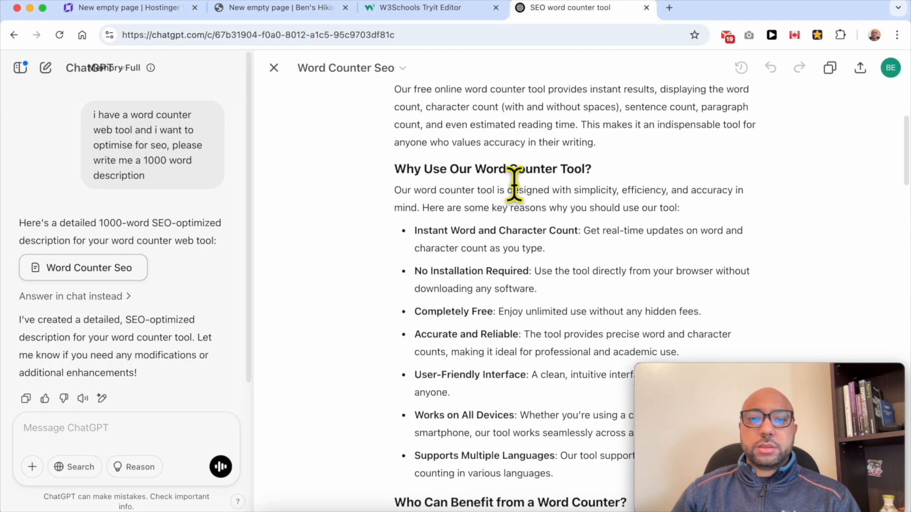
{"action": "scroll", "coordinate": [515, 184], "scroll_direction": "up", "scroll_amount": 4}
{"action": "left_click", "coordinate": [494, 156], "text": "shift"}
{"action": "left_click", "coordinate": [393, 158], "text": "shift"}
{"action": "right_click", "coordinate": [431, 167]}
{"action": "left_click", "coordinate": [453, 218]}
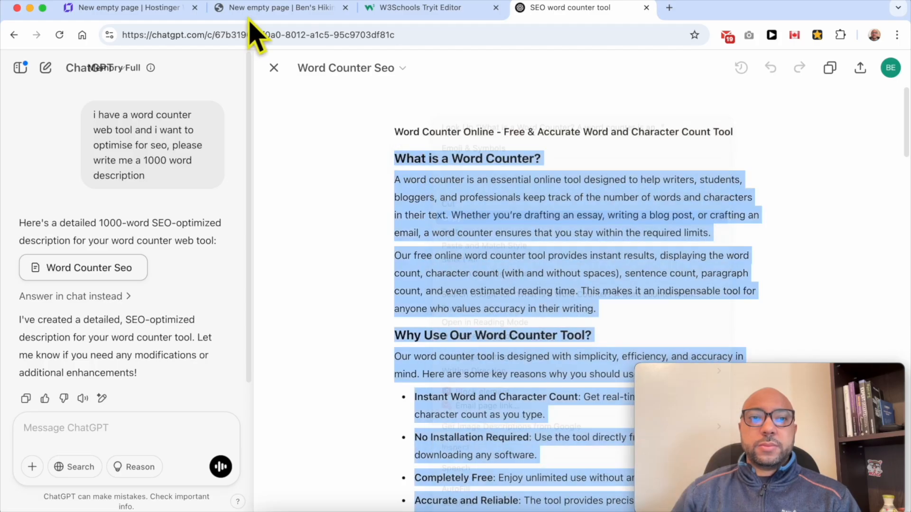
Back in the website builder, replace the text element's placeholder with the copied description.
{"action": "left_click", "coordinate": [143, 8]}
{"action": "double_click", "coordinate": [314, 271]}
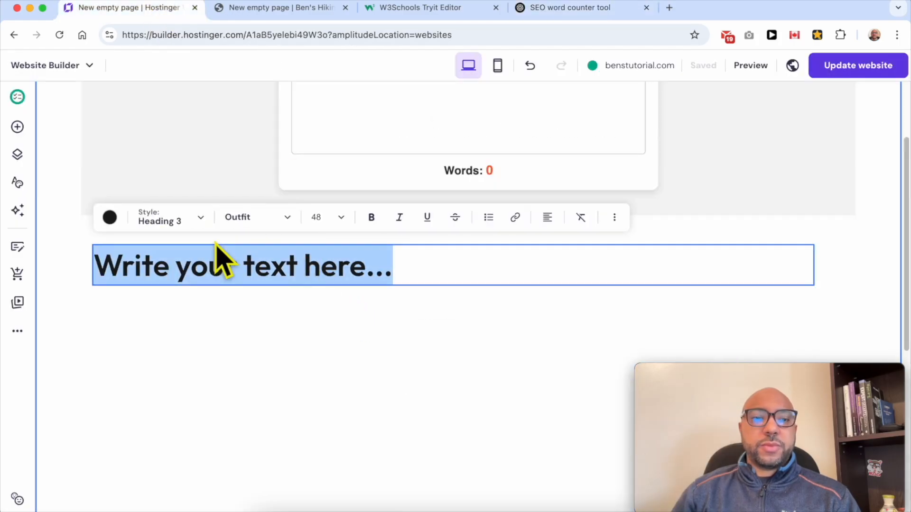
{"action": "key", "text": "BackSpace"}
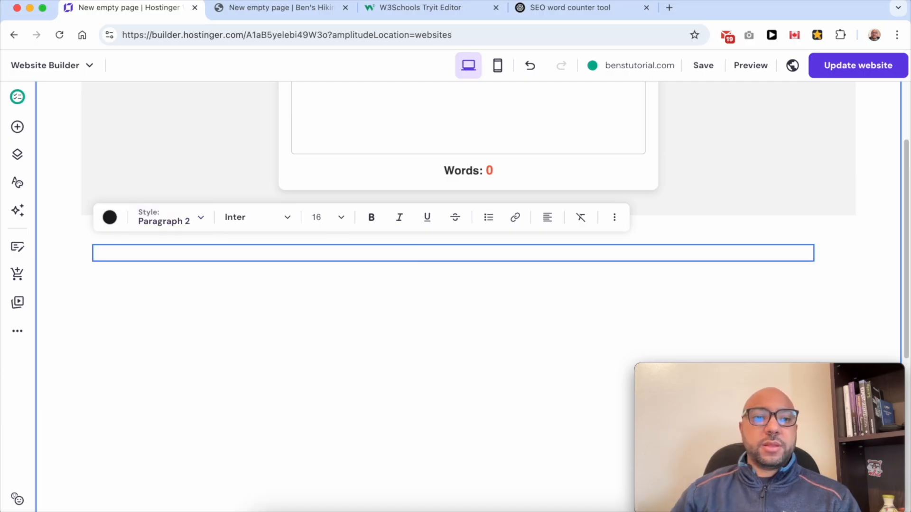
{"action": "key", "text": "super+v"}
Move the description text block slightly right and down to leave more space below the word counter.
{"action": "scroll", "coordinate": [427, 282], "scroll_direction": "up", "scroll_amount": 15}
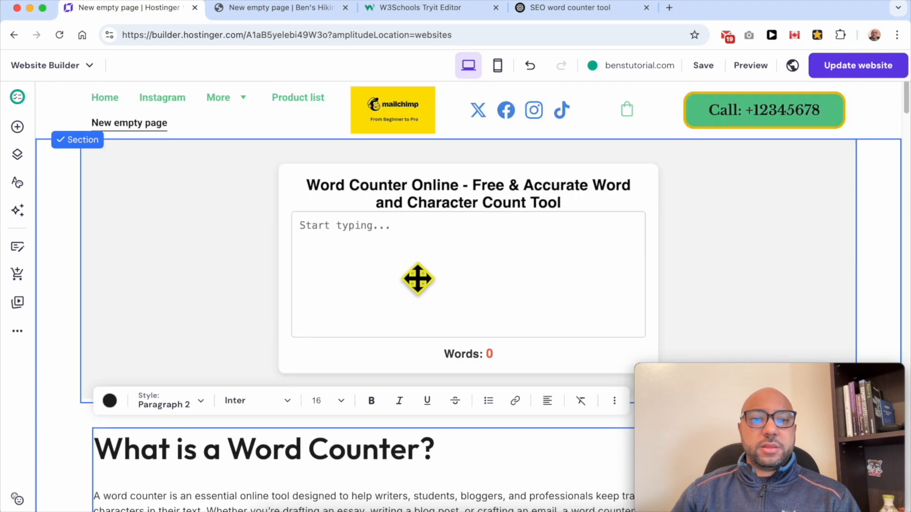
{"action": "scroll", "coordinate": [412, 282], "scroll_direction": "down", "scroll_amount": 3}
{"action": "left_click", "coordinate": [82, 291]}
{"action": "left_click_drag", "start_coordinate": [209, 308], "coordinate": [243, 298]}
{"action": "left_click_drag", "start_coordinate": [397, 297], "coordinate": [397, 340]}
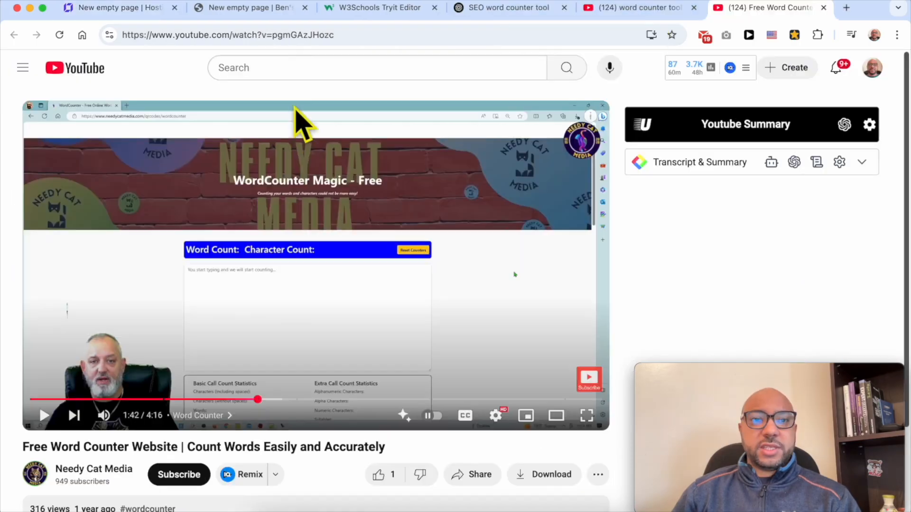
Copy the URL of the YouTube video "Free Word Counter Website | Count Words Easily and Accurately" and return to the website builder.
{"action": "right_click", "coordinate": [300, 34]}
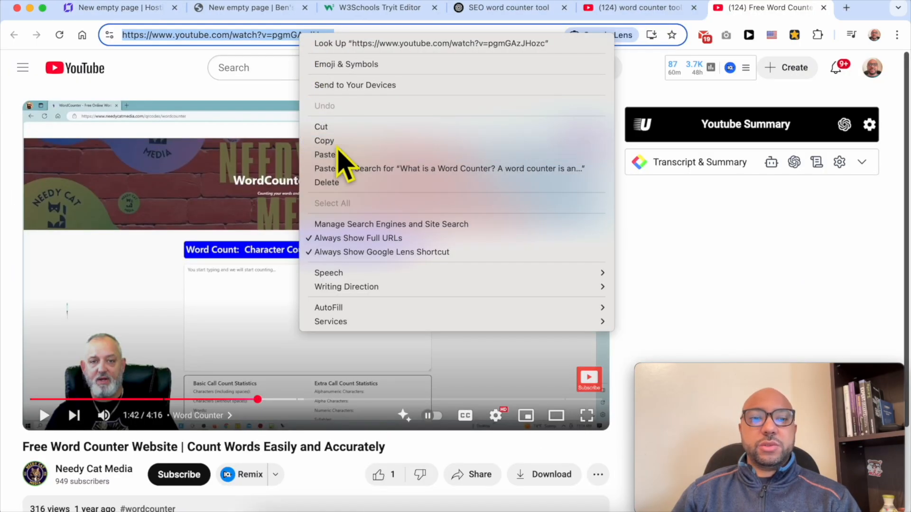
{"action": "left_click", "coordinate": [324, 141]}
{"action": "left_click", "coordinate": [133, 8]}
Add a video element below the Conclusion text near the end of the section.
{"action": "scroll", "coordinate": [355, 304], "scroll_direction": "down", "scroll_amount": 20}
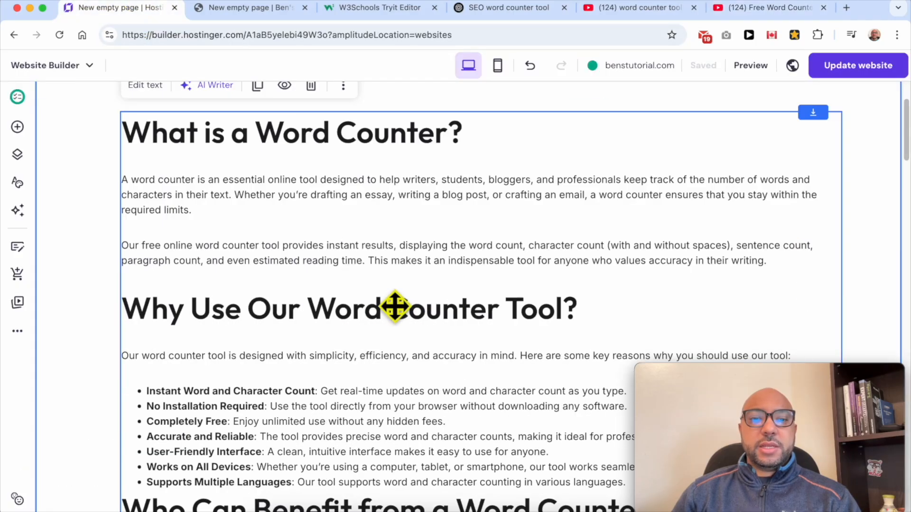
{"action": "scroll", "coordinate": [308, 285], "scroll_direction": "down", "scroll_amount": 2}
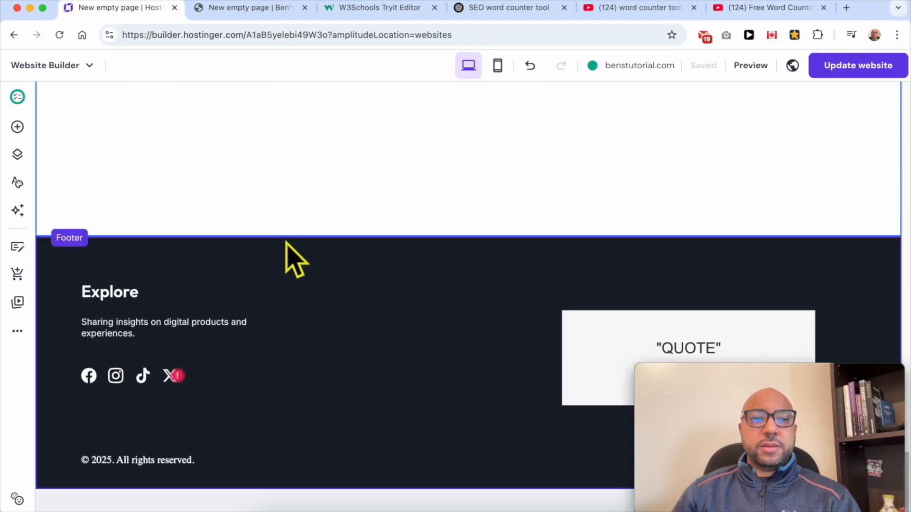
{"action": "scroll", "coordinate": [285, 256], "scroll_direction": "up", "scroll_amount": 5}
{"action": "left_click", "coordinate": [18, 127]}
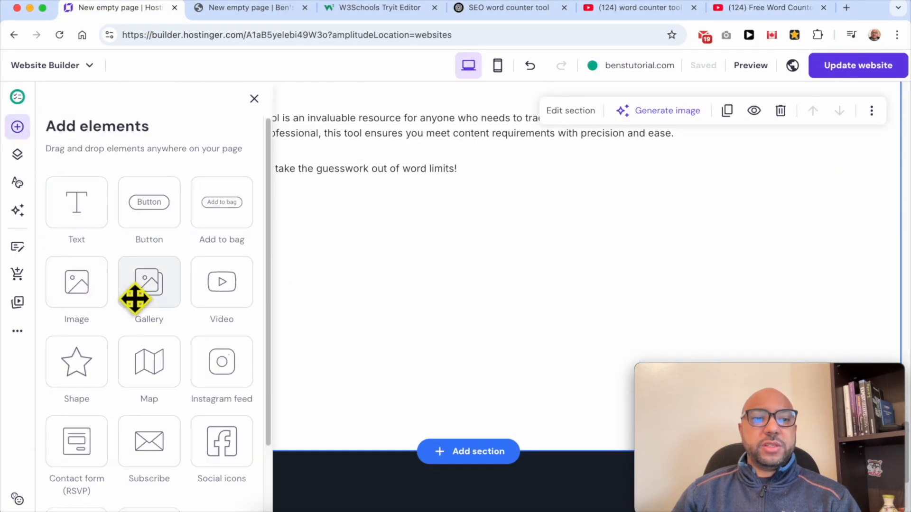
{"action": "left_click_drag", "start_coordinate": [213, 291], "coordinate": [456, 297]}
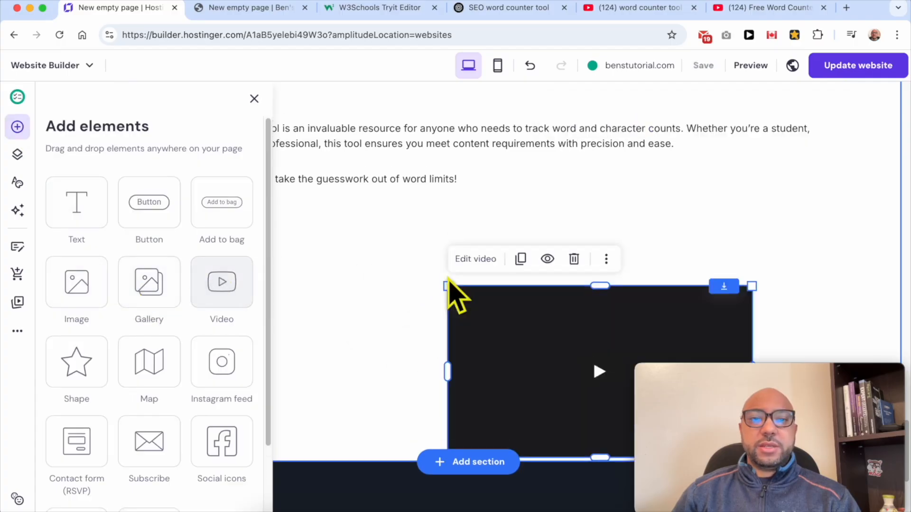
{"action": "left_click", "coordinate": [382, 280]}
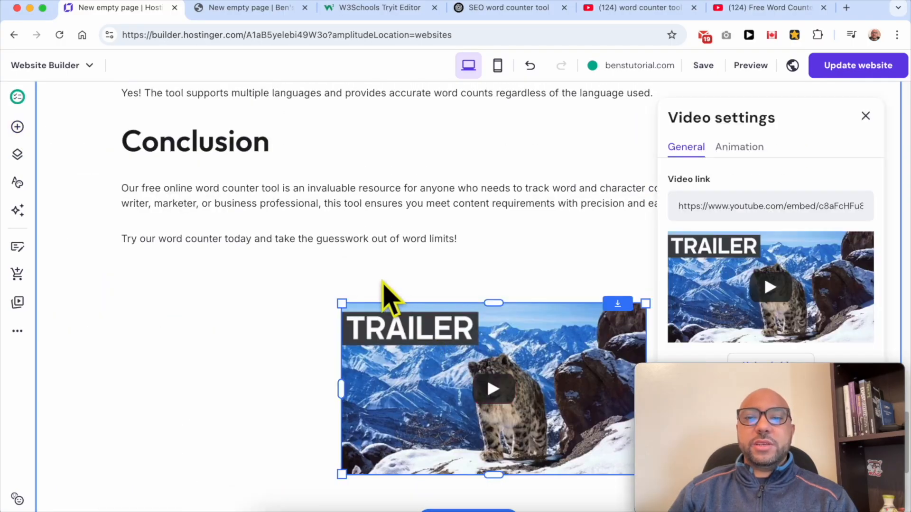
Replace the video element's link with the copied YouTube URL and close the video settings.
{"action": "left_click", "coordinate": [716, 208]}
{"action": "key", "text": "super+a"}
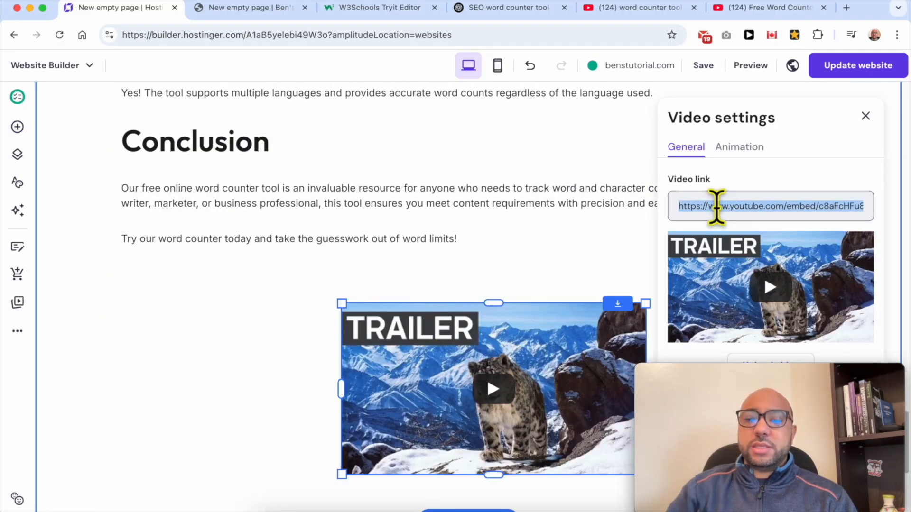
{"action": "key", "text": "BackSpace"}
{"action": "right_click", "coordinate": [725, 209]}
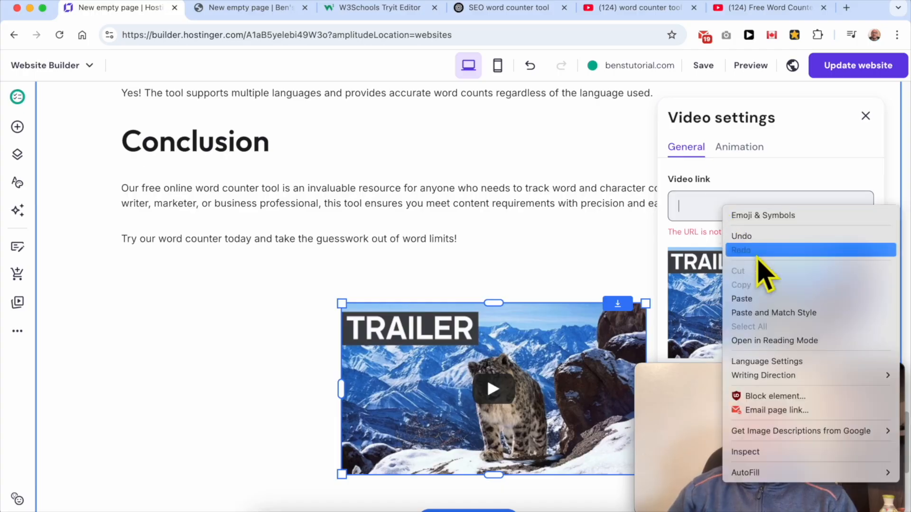
{"action": "left_click", "coordinate": [765, 299]}
{"action": "left_click_drag", "start_coordinate": [780, 375], "coordinate": [824, 393]}
{"action": "left_click", "coordinate": [866, 116]}
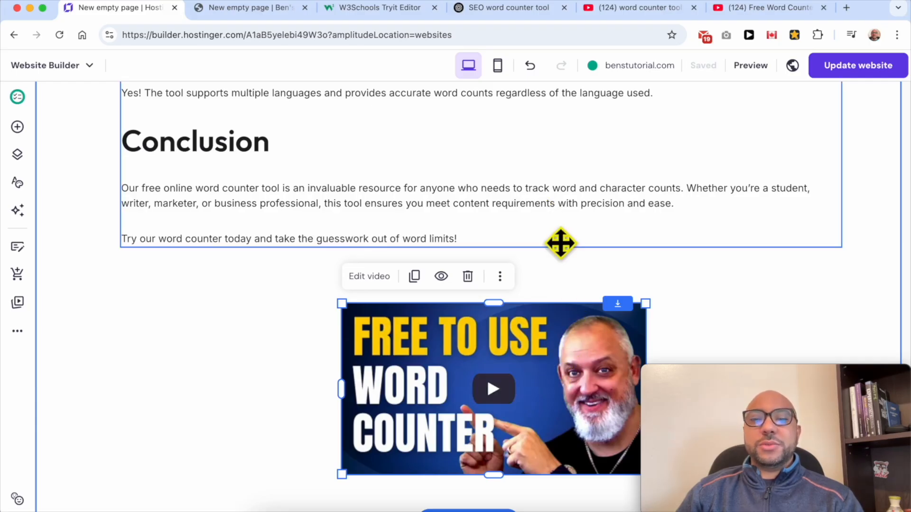
{"action": "left_click", "coordinate": [547, 228]}
{"action": "scroll", "coordinate": [540, 290], "scroll_direction": "down", "scroll_amount": 2}
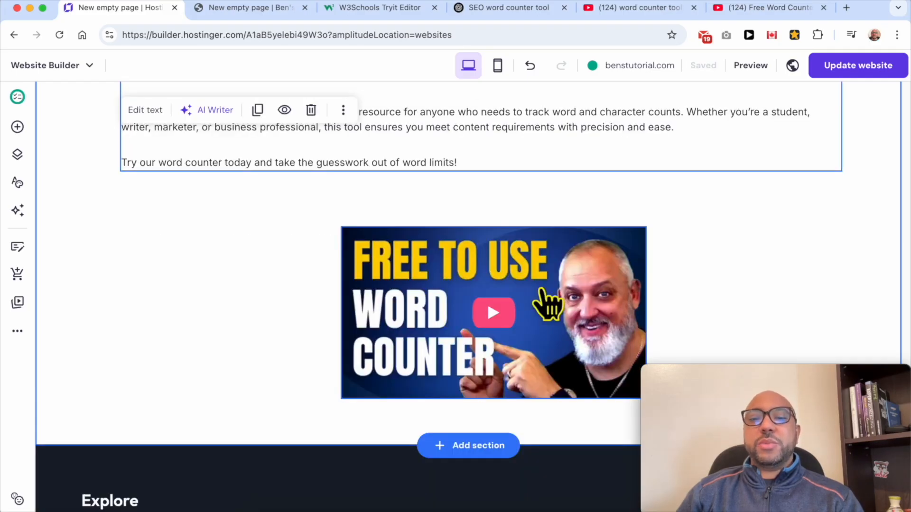
{"action": "scroll", "coordinate": [550, 305], "scroll_direction": "up", "scroll_amount": 15}
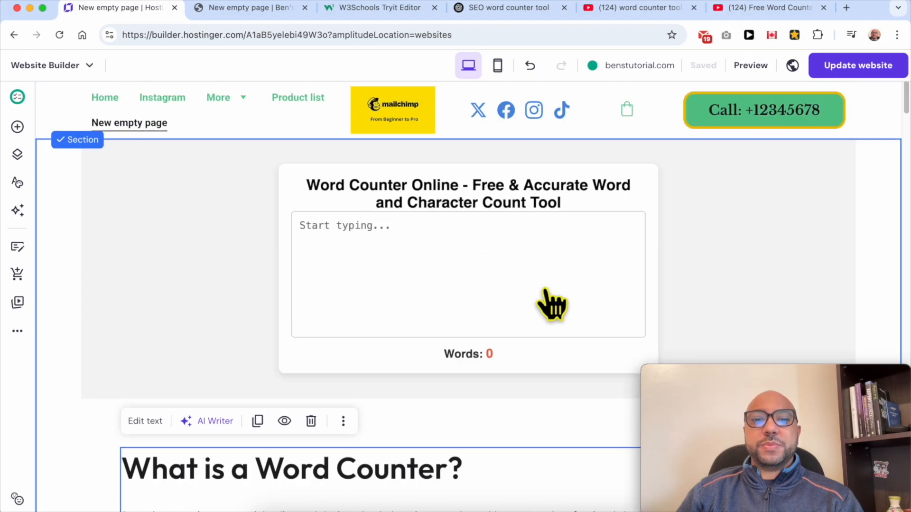
Move the description text block further down and add an image element in the gap below the word counter.
{"action": "left_click", "coordinate": [496, 266]}
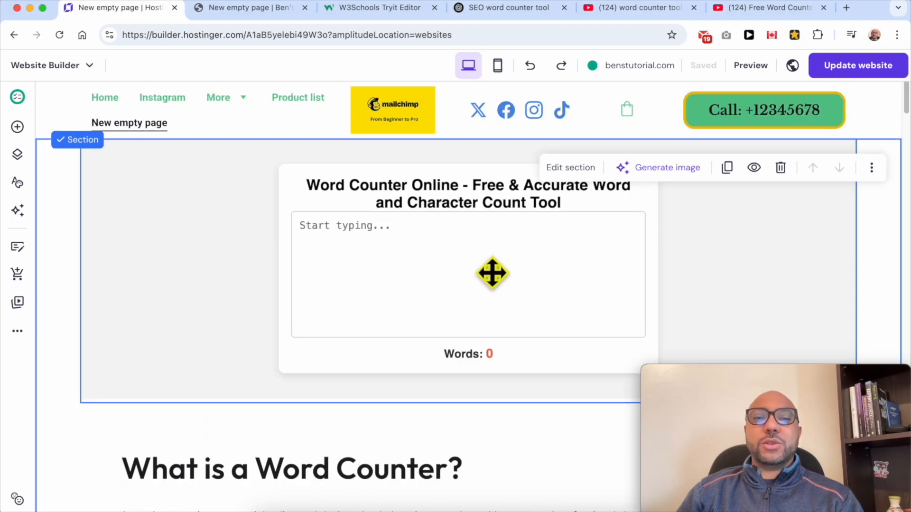
{"action": "scroll", "coordinate": [474, 356], "scroll_direction": "down", "scroll_amount": 5}
{"action": "left_click_drag", "start_coordinate": [443, 273], "coordinate": [432, 476]}
{"action": "left_click", "coordinate": [18, 127]}
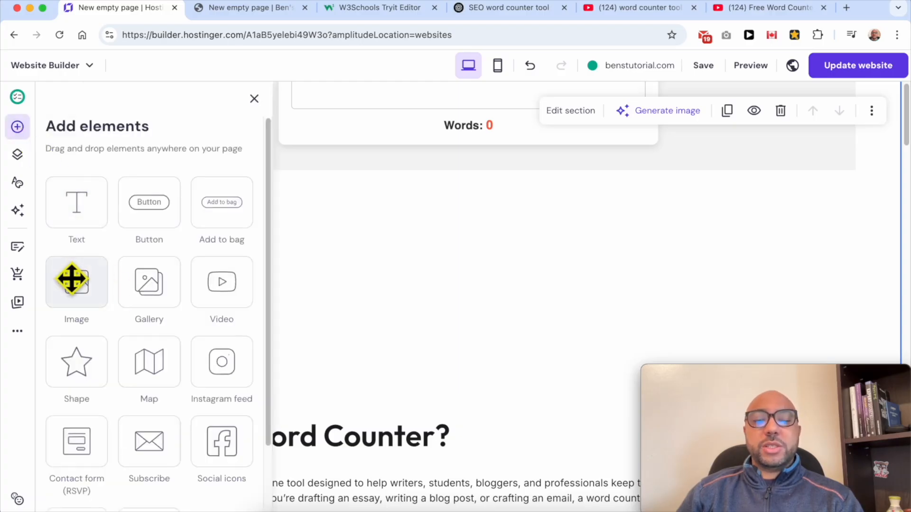
{"action": "left_click_drag", "start_coordinate": [71, 279], "coordinate": [479, 301]}
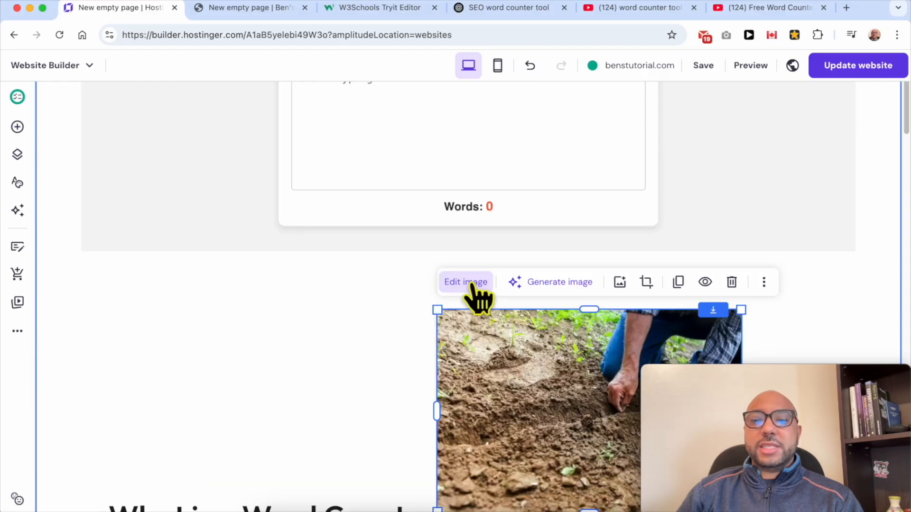
Replace the new element's placeholder picture with the free black-and-white photo of a laptop displaying text.
{"action": "left_click", "coordinate": [472, 285]}
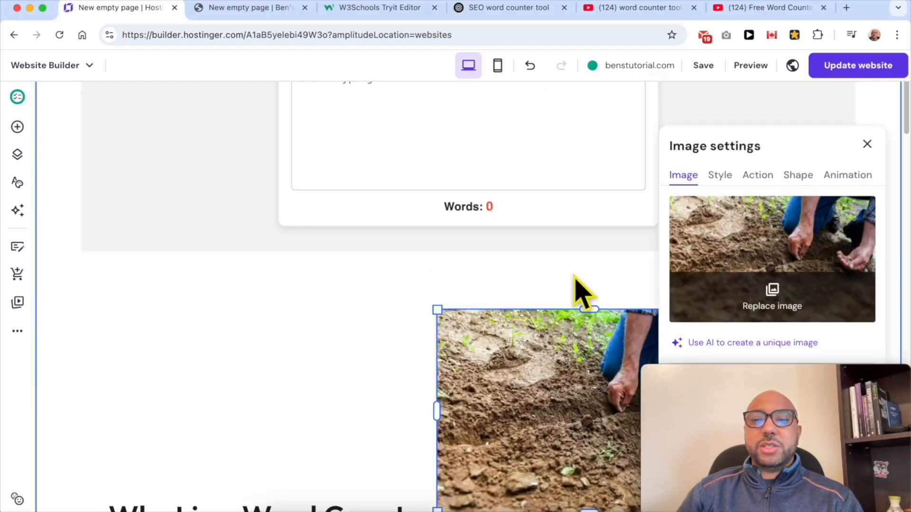
{"action": "left_click", "coordinate": [771, 308]}
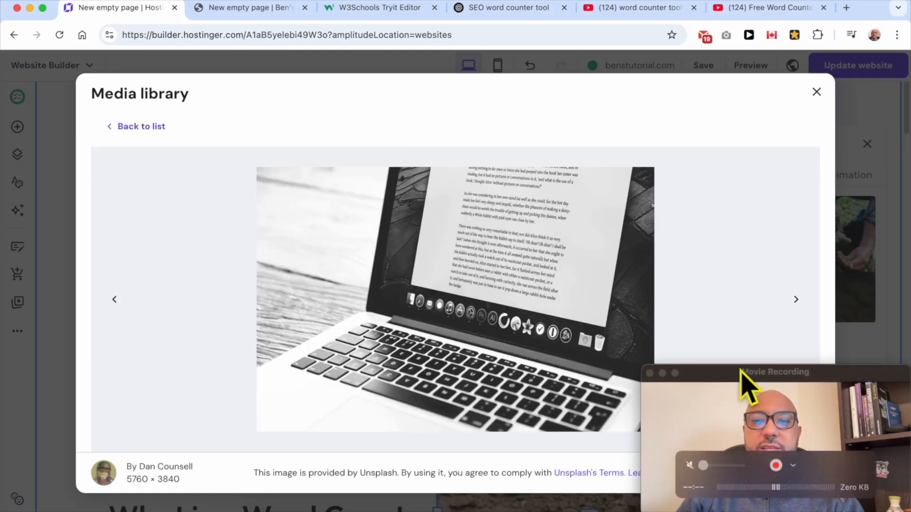
{"action": "left_click_drag", "start_coordinate": [743, 383], "coordinate": [750, 175]}
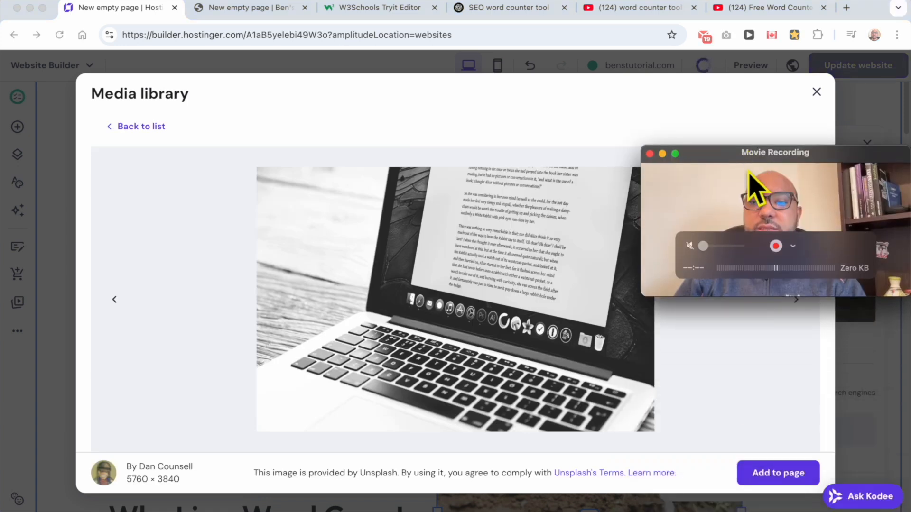
{"action": "left_click", "coordinate": [789, 476]}
{"action": "left_click_drag", "start_coordinate": [756, 183], "coordinate": [775, 394]}
Widen the laptop image in both directions into a banner between the word counter and the "What is a Word Counter?" heading.
{"action": "left_click_drag", "start_coordinate": [429, 312], "coordinate": [215, 309]}
{"action": "left_click_drag", "start_coordinate": [434, 369], "coordinate": [802, 372]}
{"action": "scroll", "coordinate": [510, 308], "scroll_direction": "down", "scroll_amount": 5}
{"action": "left_click", "coordinate": [509, 299]}
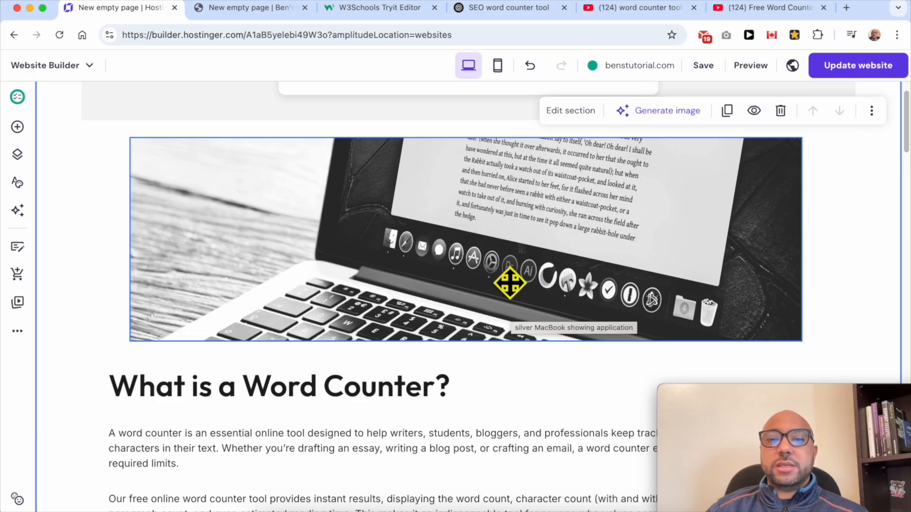
Replace the laptop image's alt text with a description of a macbook screen showing an online word counter.
{"action": "left_click", "coordinate": [456, 203]}
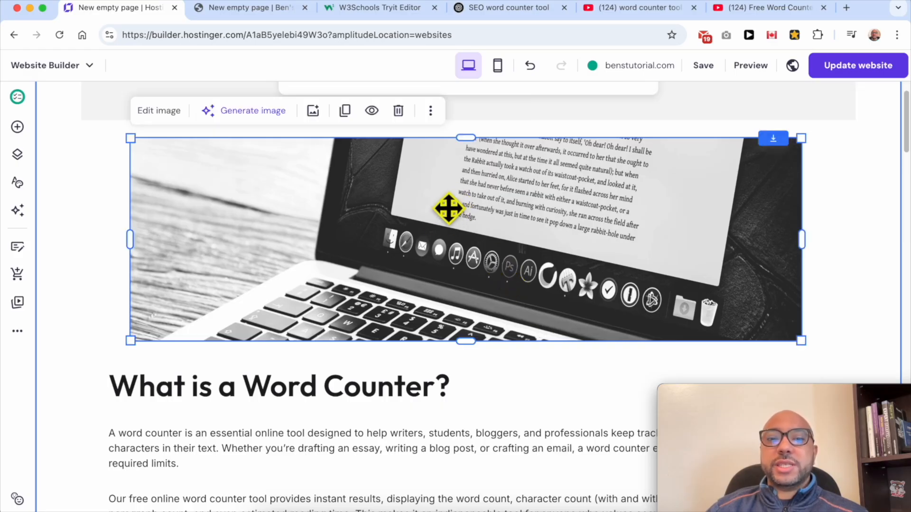
{"action": "left_click", "coordinate": [161, 111]}
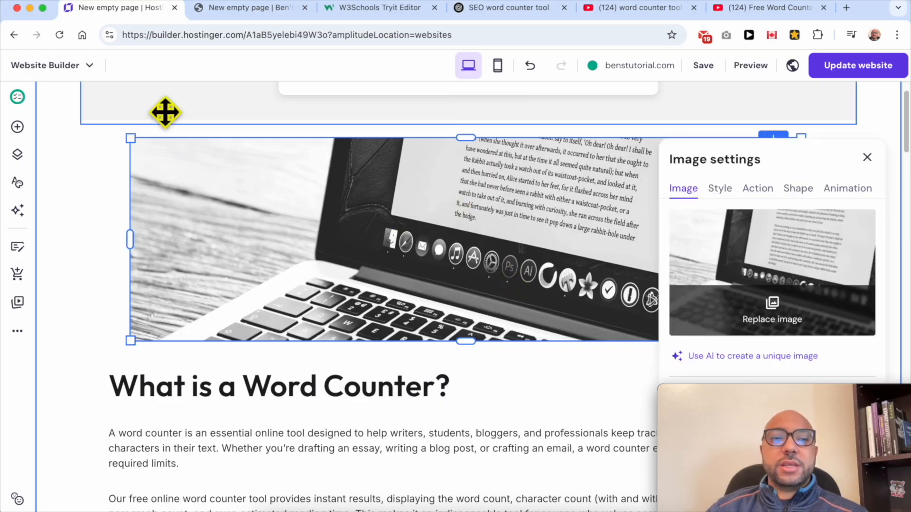
{"action": "left_click_drag", "start_coordinate": [741, 399], "coordinate": [295, 384]}
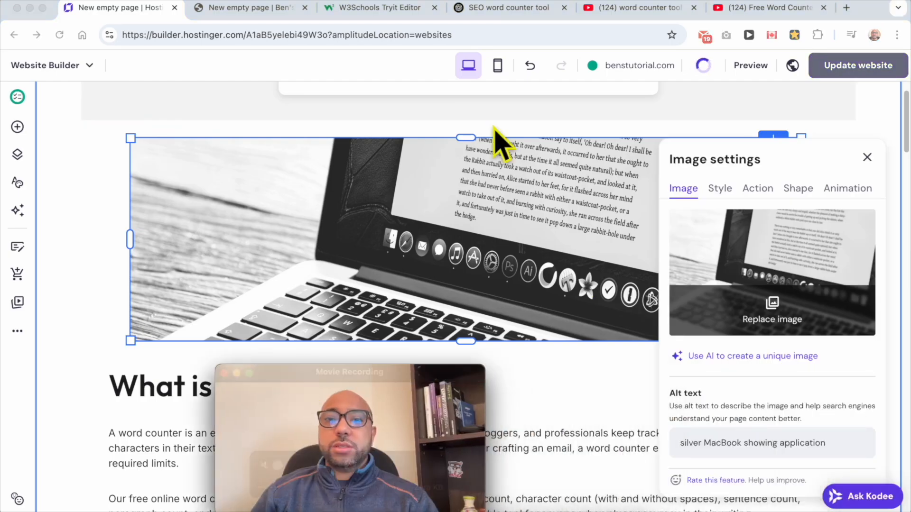
{"action": "triple_click", "coordinate": [763, 437]}
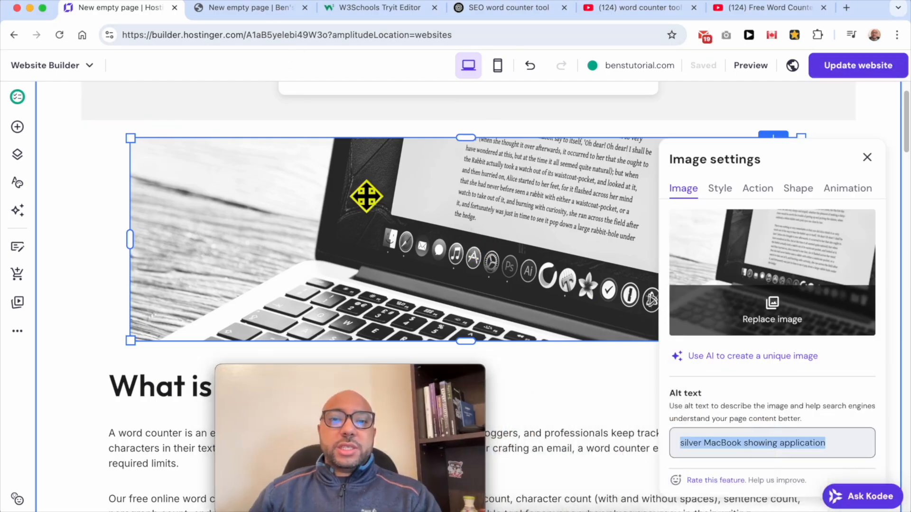
{"action": "scroll", "coordinate": [431, 240], "scroll_direction": "up", "scroll_amount": 5}
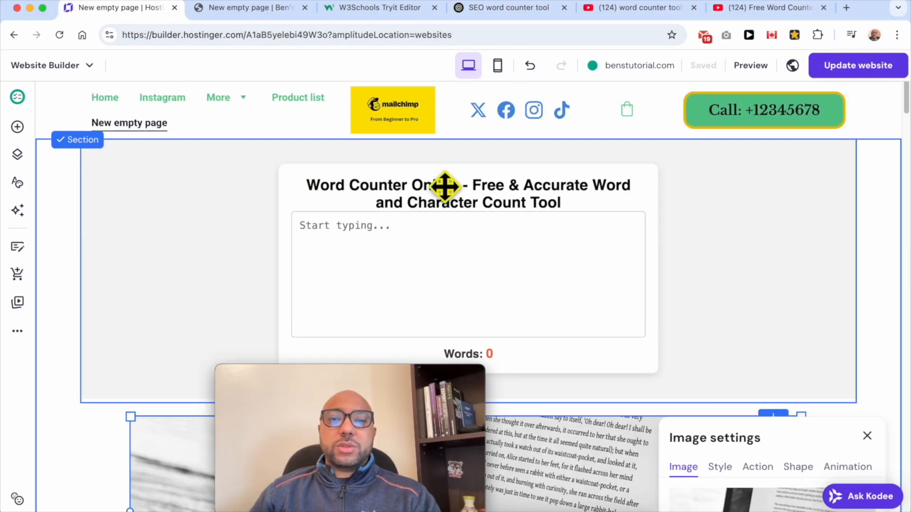
{"action": "type", "text": "macbook showing an online word"}
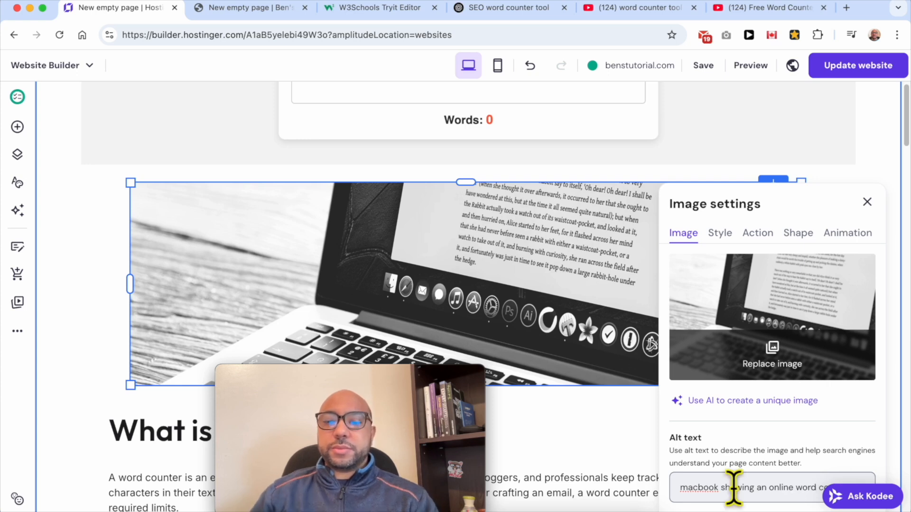
{"action": "type", "text": "cc"}
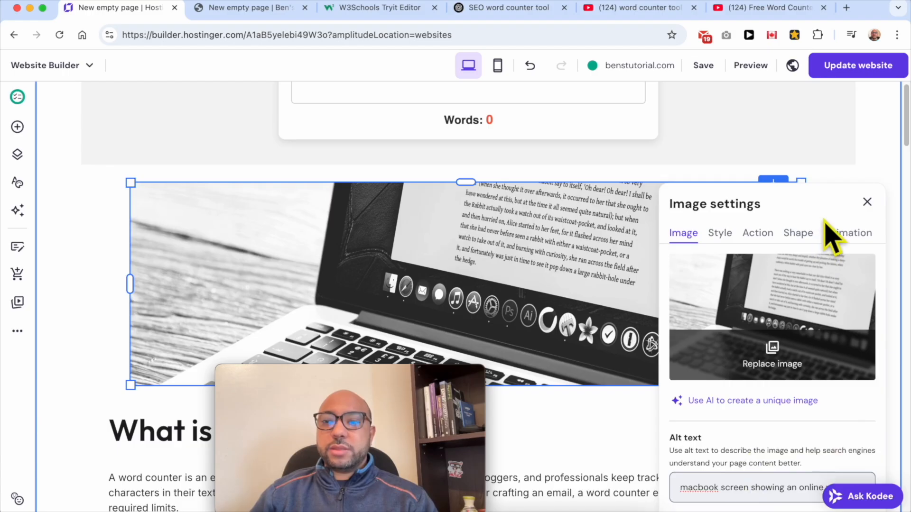
Set the laptop image's animation to Scale and close the image settings.
{"action": "scroll", "coordinate": [830, 240], "scroll_direction": "up", "scroll_amount": 5}
{"action": "left_click", "coordinate": [837, 468]}
{"action": "scroll", "coordinate": [730, 321], "scroll_direction": "down", "scroll_amount": 4}
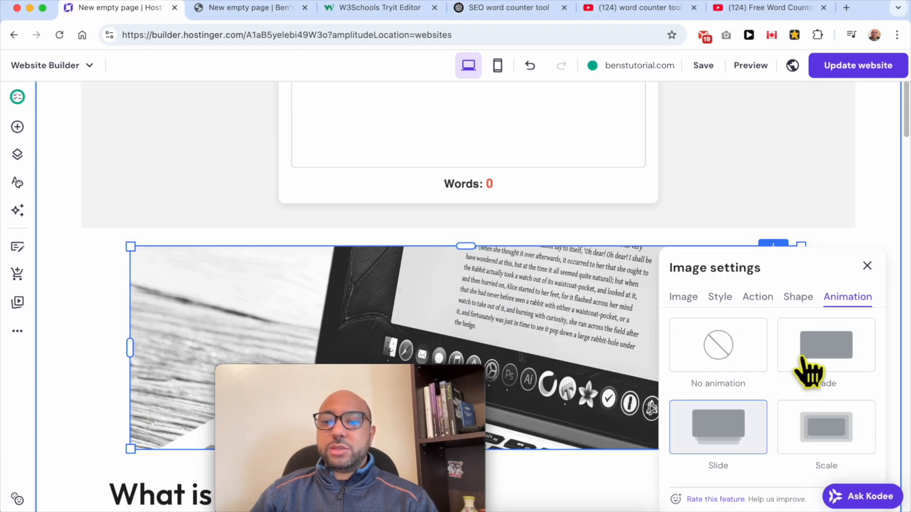
{"action": "left_click", "coordinate": [736, 439]}
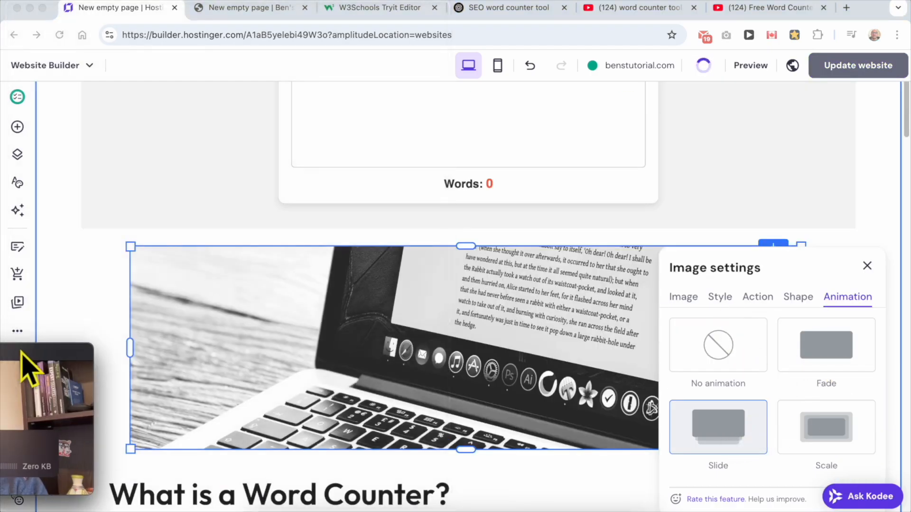
{"action": "left_click", "coordinate": [814, 439]}
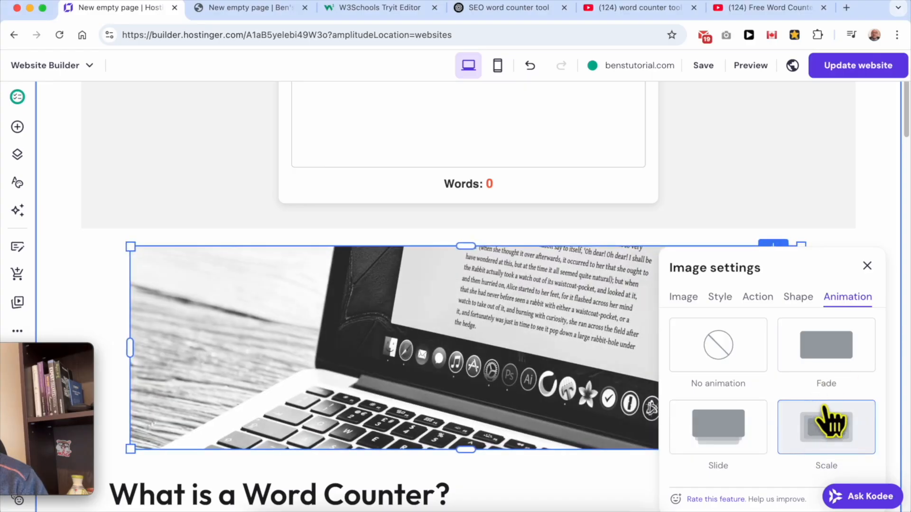
{"action": "left_click", "coordinate": [867, 266]}
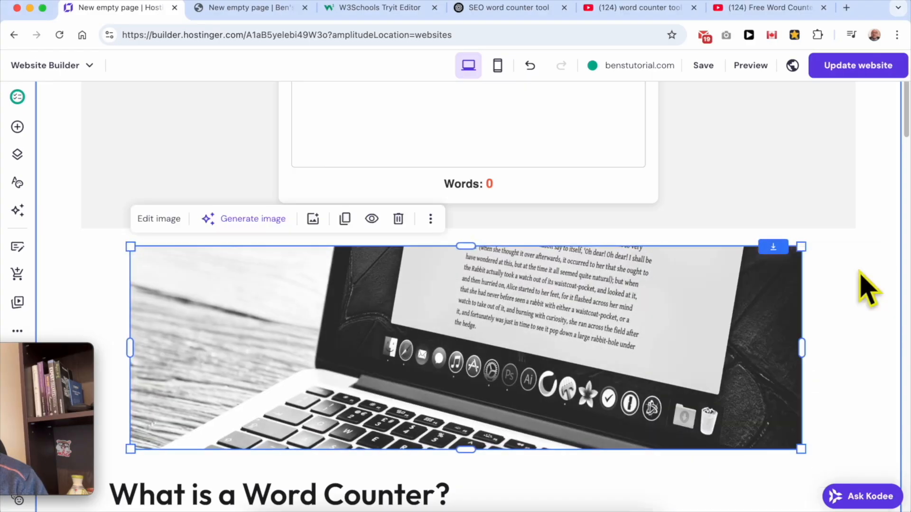
Publish the website changes, check the live page's URL, and return to the website builder.
{"action": "left_click", "coordinate": [876, 73]}
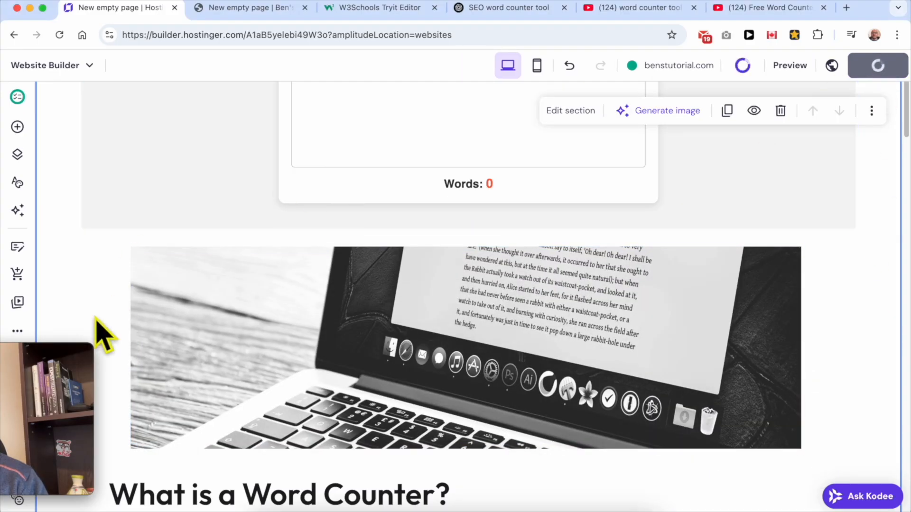
{"action": "left_click_drag", "start_coordinate": [47, 363], "coordinate": [868, 384]}
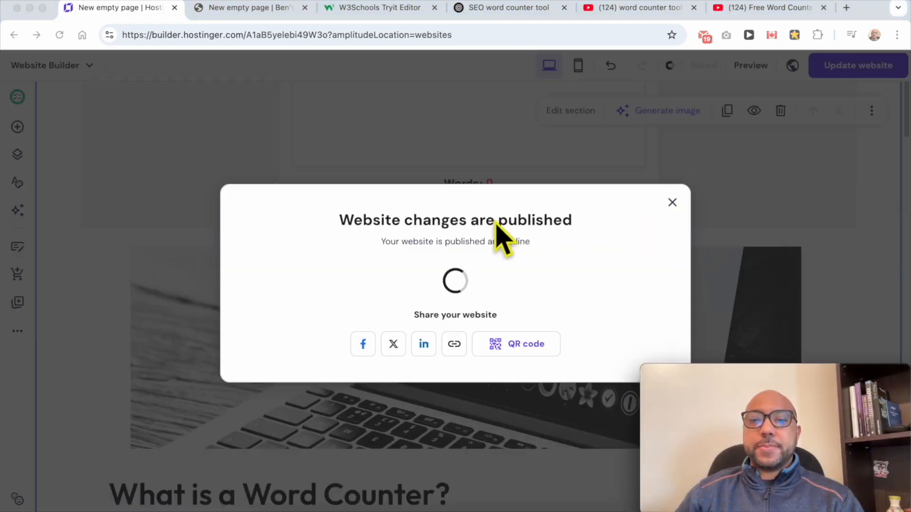
{"action": "left_click", "coordinate": [631, 281]}
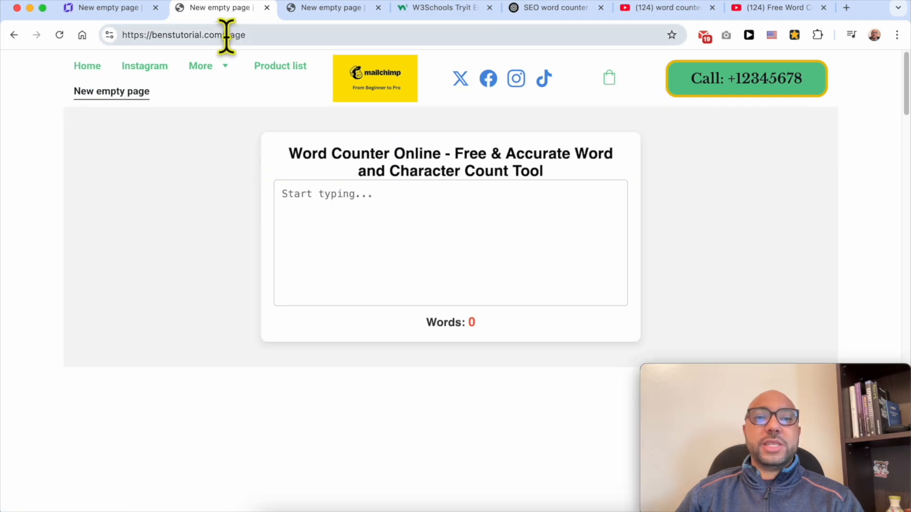
{"action": "left_click_drag", "start_coordinate": [224, 36], "coordinate": [280, 35]}
{"action": "left_click", "coordinate": [121, 11]}
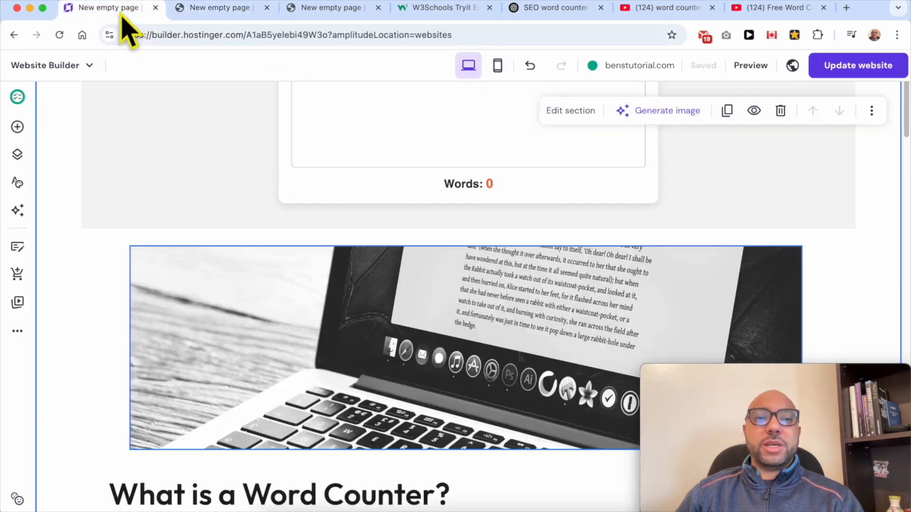
Rename "New empty page" in the main navigation to "Word Counter Online".
{"action": "scroll", "coordinate": [415, 217], "scroll_direction": "up", "scroll_amount": 4}
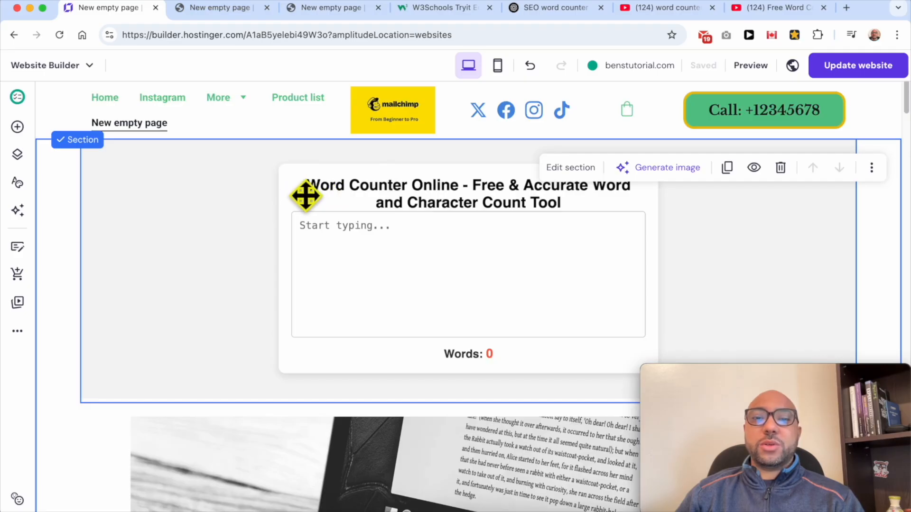
{"action": "left_click", "coordinate": [164, 190]}
{"action": "left_click", "coordinate": [17, 155]}
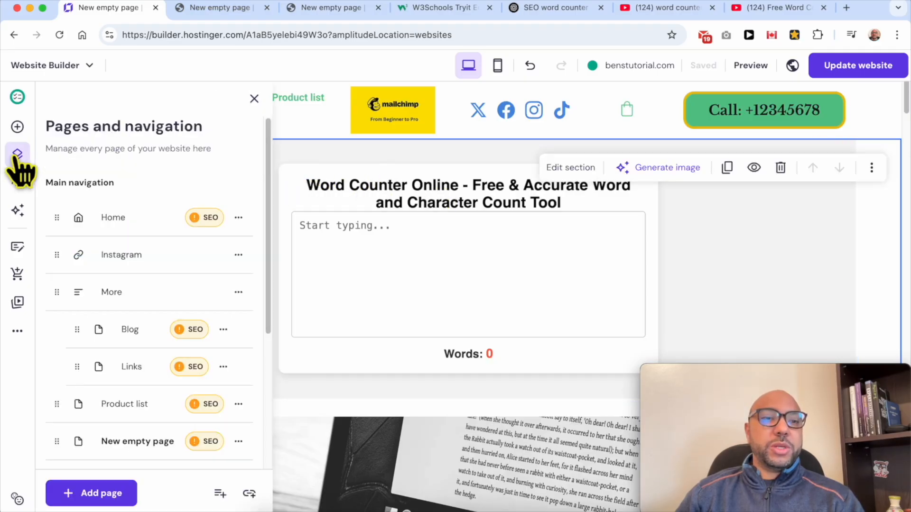
{"action": "scroll", "coordinate": [182, 332], "scroll_direction": "down", "scroll_amount": 3}
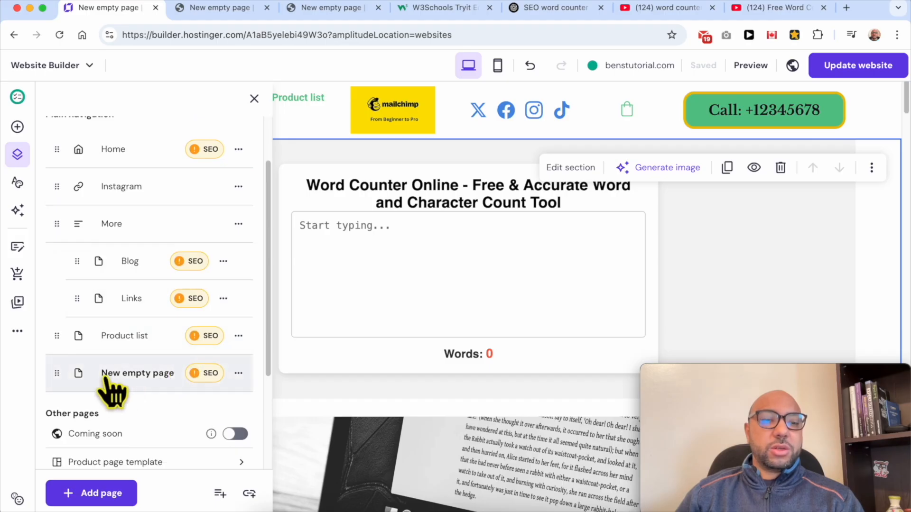
{"action": "left_click", "coordinate": [239, 374]}
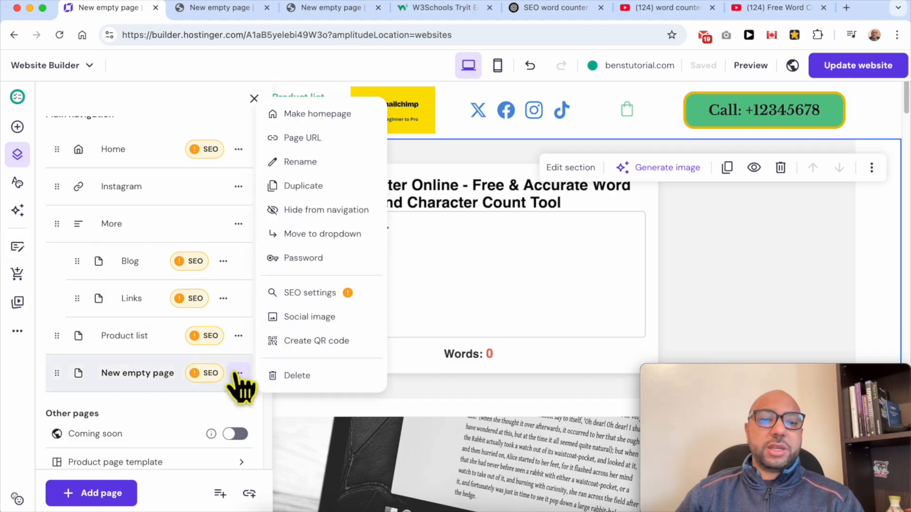
{"action": "left_click", "coordinate": [319, 162]}
{"action": "triple_click", "coordinate": [398, 242]}
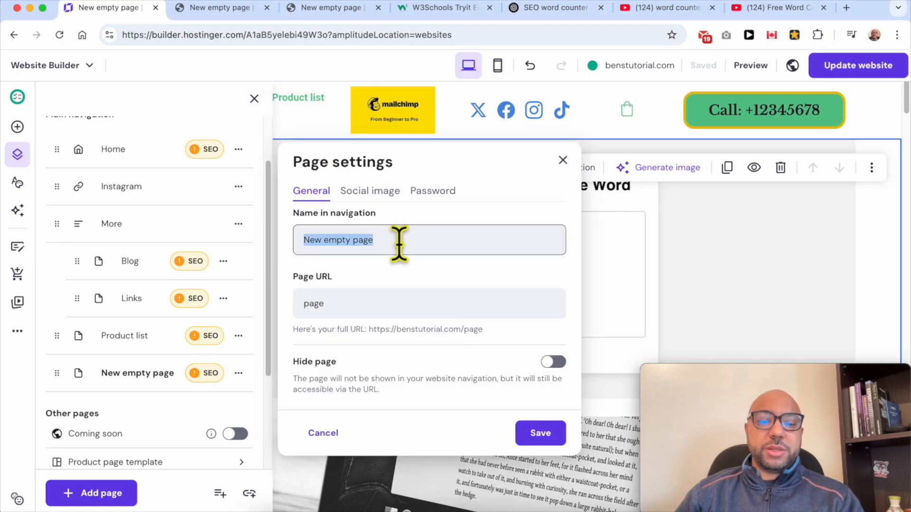
{"action": "type", "text": "Word"}
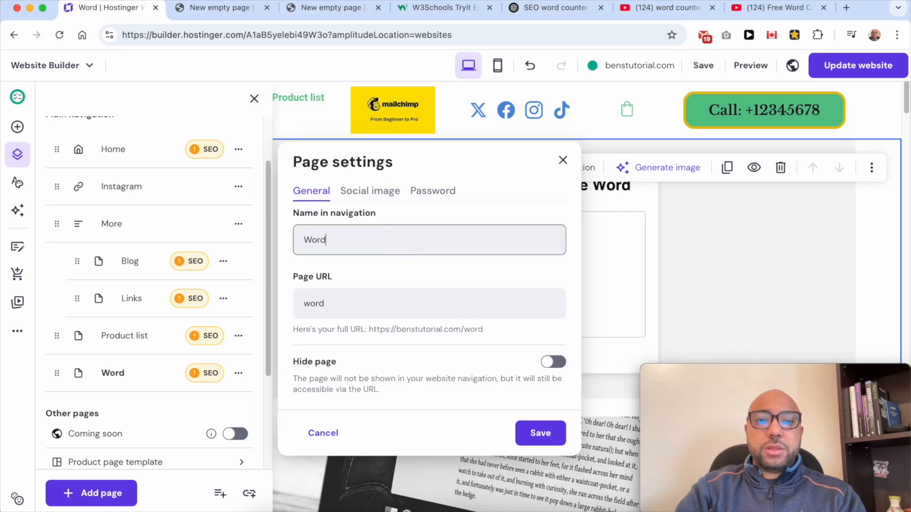
{"action": "type", "text": " Counter O"}
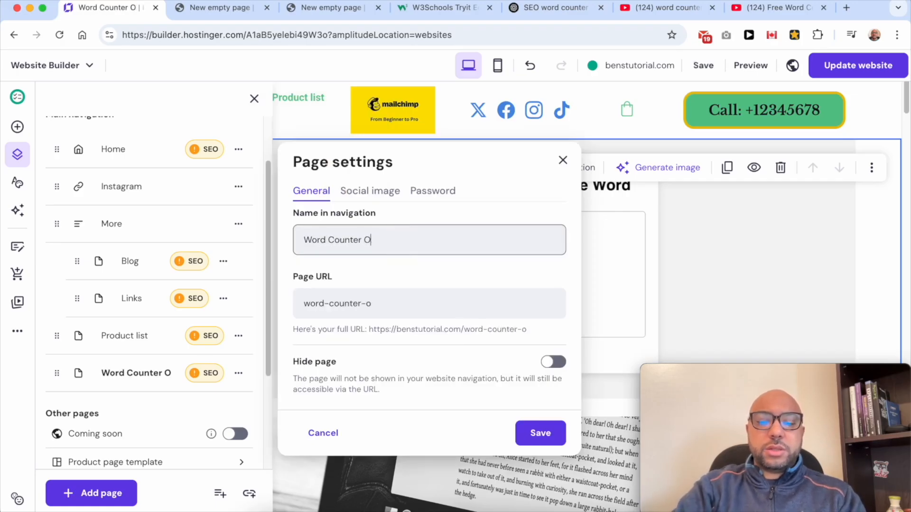
{"action": "type", "text": "nline"}
Check the page's URL slug and save the page settings.
{"action": "left_click_drag", "start_coordinate": [402, 301], "coordinate": [292, 318]}
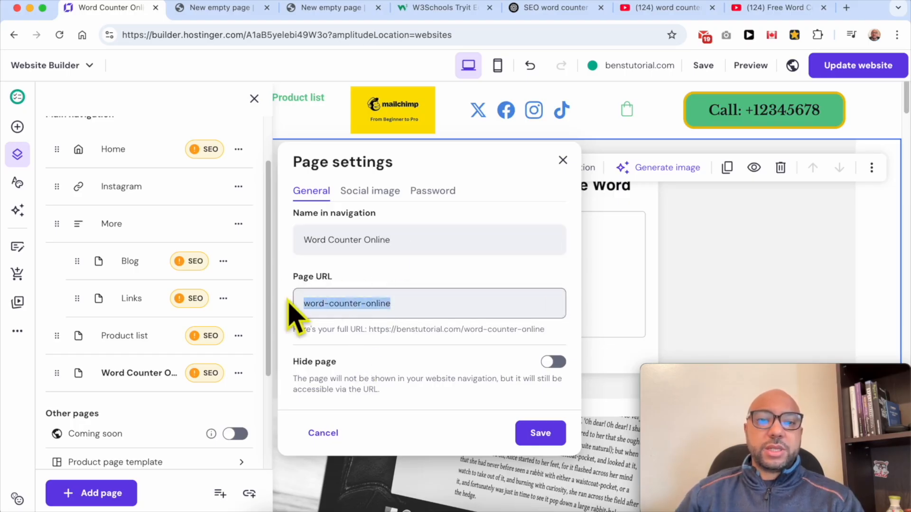
{"action": "left_click", "coordinate": [330, 304]}
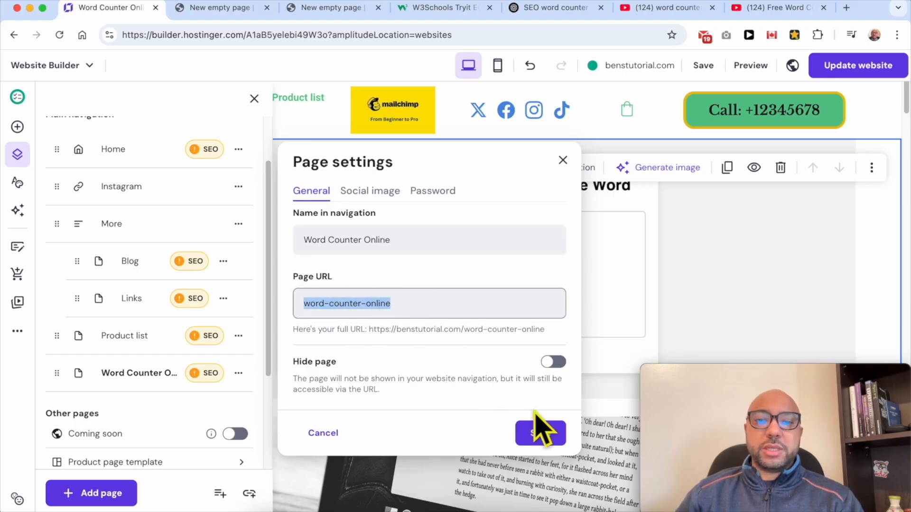
{"action": "left_click", "coordinate": [549, 434]}
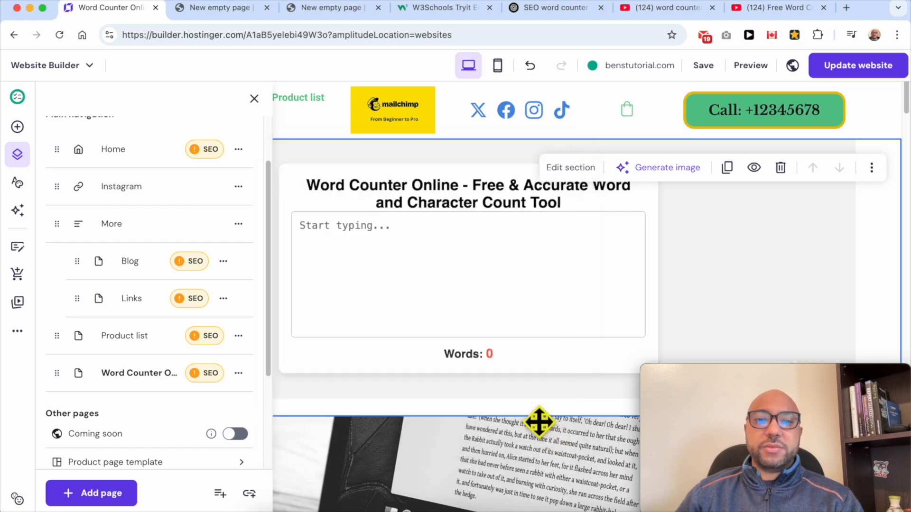
Publish the website again and open the Word Counter Online page on the live site.
{"action": "left_click", "coordinate": [858, 67]}
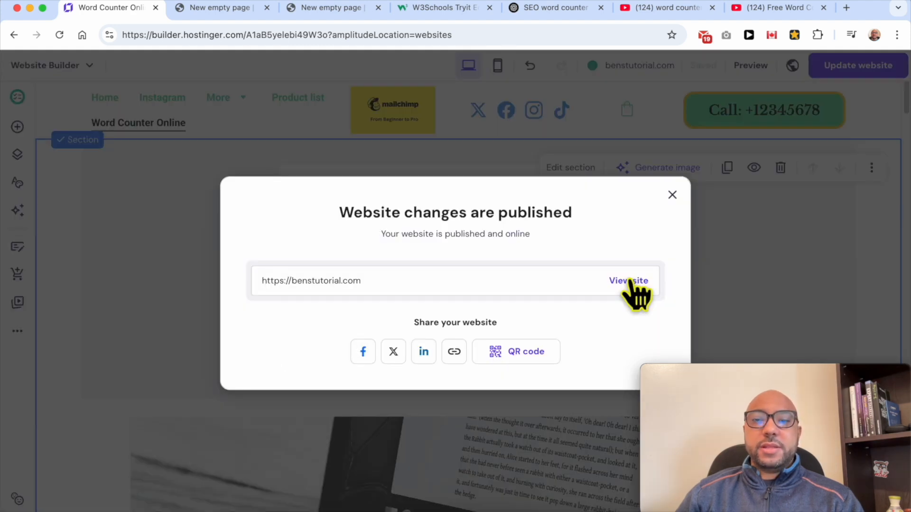
{"action": "left_click", "coordinate": [629, 282]}
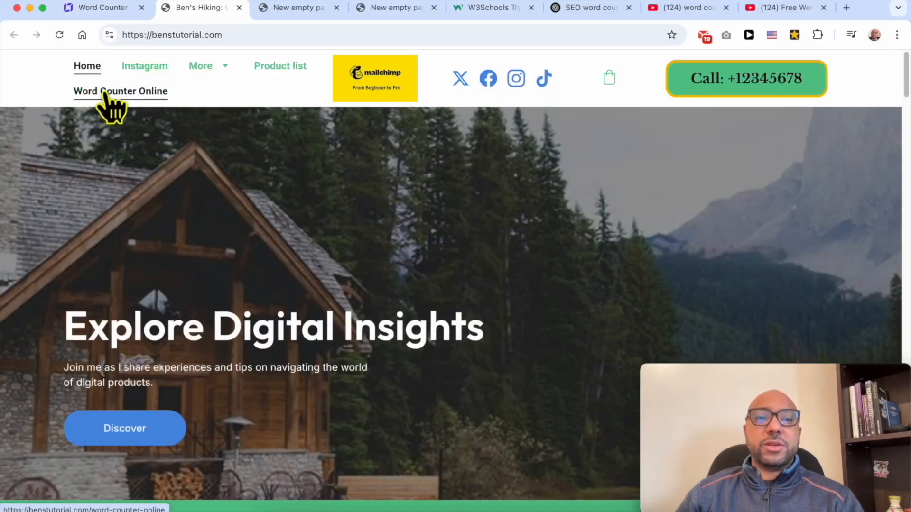
{"action": "left_click", "coordinate": [106, 93]}
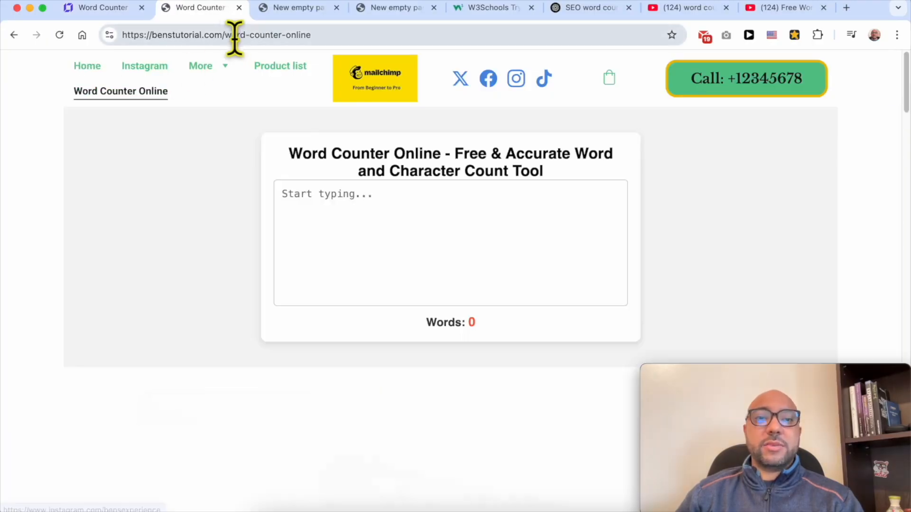
Test the live word counter with "hey everyone" and "welcome to this page" on separate lines, and check its word count.
{"action": "left_click_drag", "start_coordinate": [223, 34], "coordinate": [342, 36]}
{"action": "left_click", "coordinate": [433, 240]}
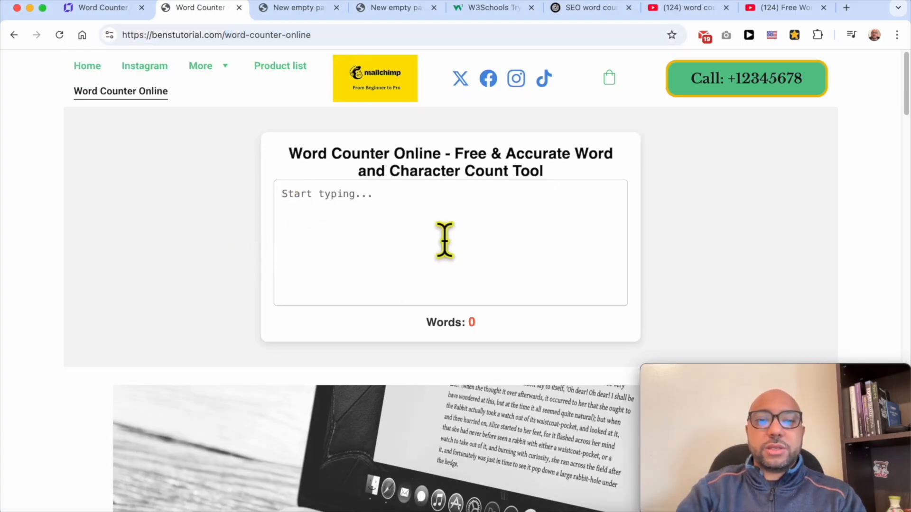
{"action": "type", "text": "hey everyon"}
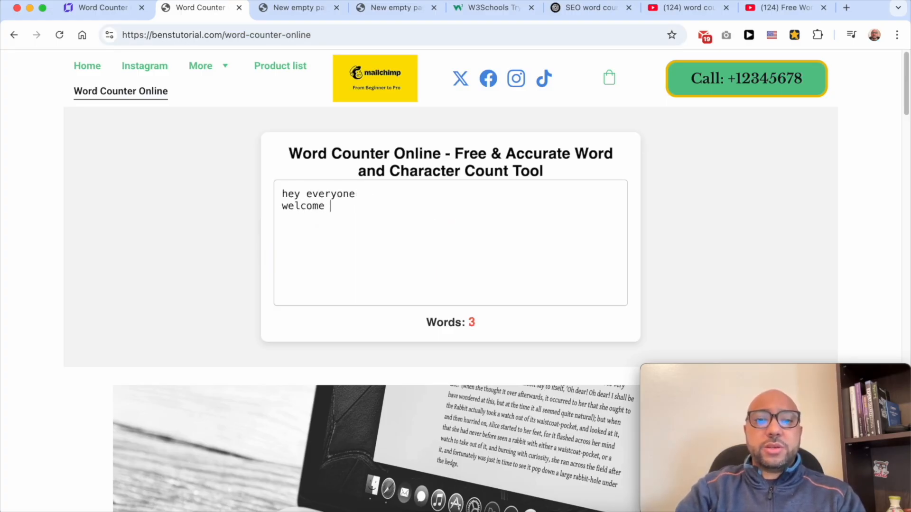
{"action": "type", "text": "e"}
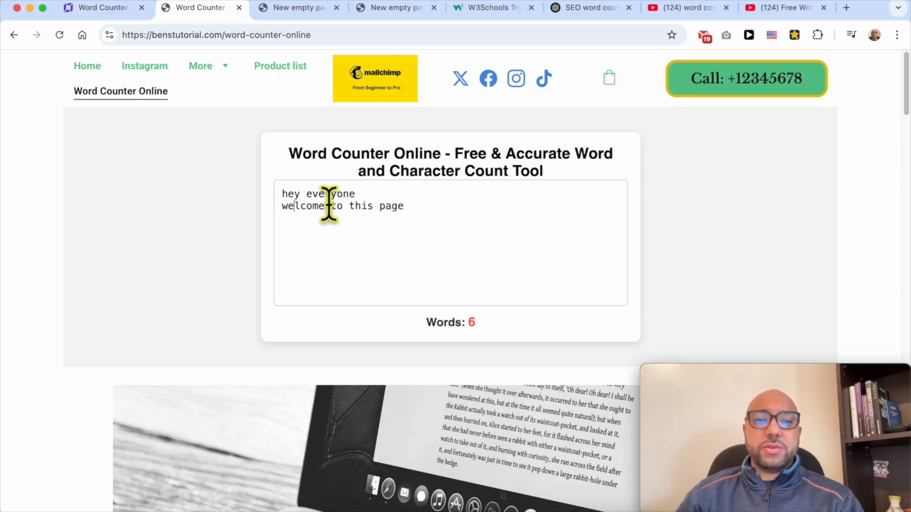
{"action": "left_click_drag", "start_coordinate": [521, 335], "coordinate": [403, 320]}
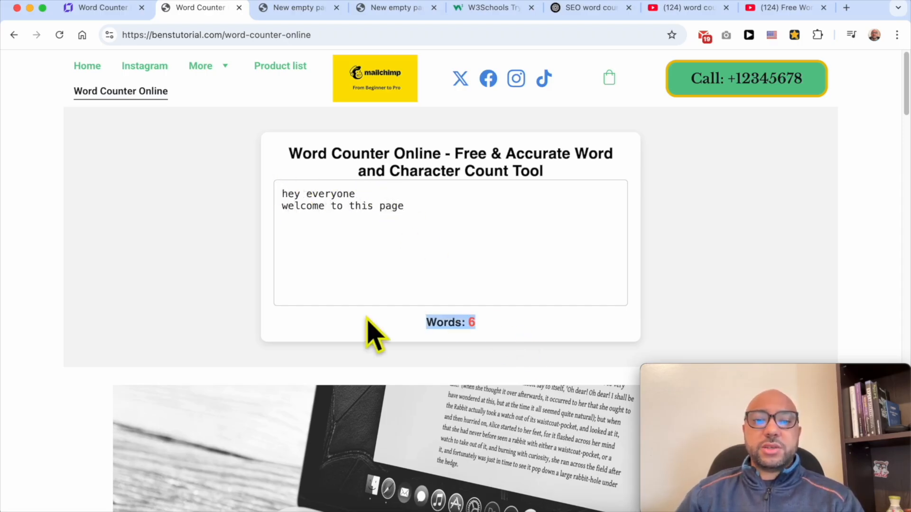
{"action": "left_click", "coordinate": [502, 324]}
{"action": "left_click_drag", "start_coordinate": [502, 323], "coordinate": [384, 323]}
Review the rest of the live page, and in the website builder extend the article section downward and move the video below the Conclusion text.
{"action": "scroll", "coordinate": [462, 308], "scroll_direction": "down", "scroll_amount": 4}
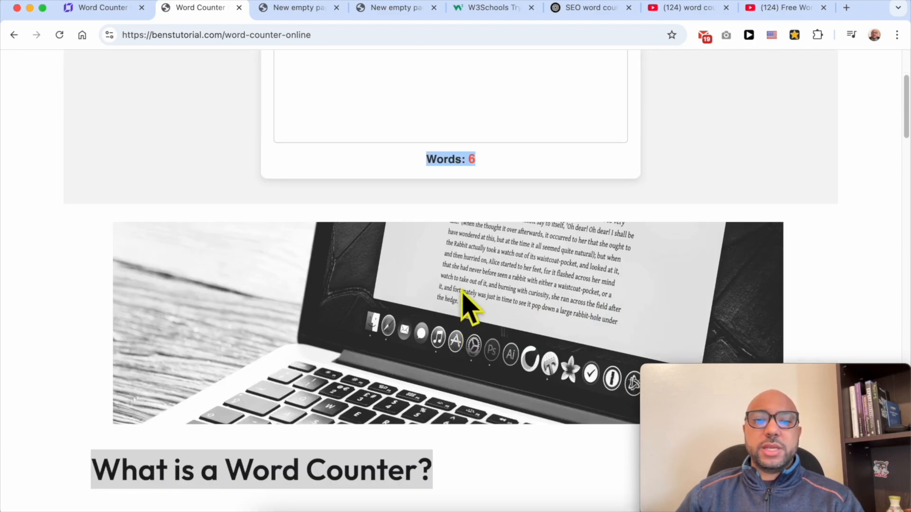
{"action": "scroll", "coordinate": [482, 332], "scroll_direction": "down", "scroll_amount": 4}
{"action": "scroll", "coordinate": [368, 350], "scroll_direction": "down", "scroll_amount": 20}
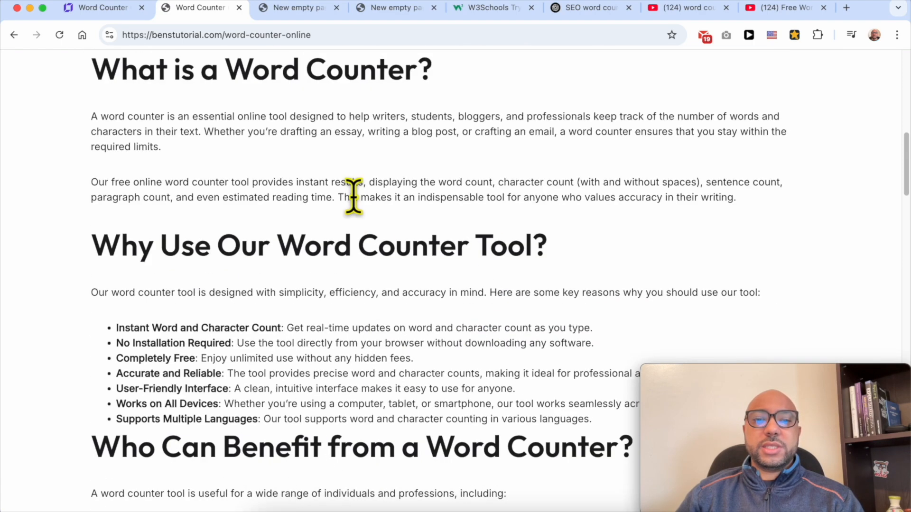
{"action": "scroll", "coordinate": [432, 314], "scroll_direction": "down", "scroll_amount": 5}
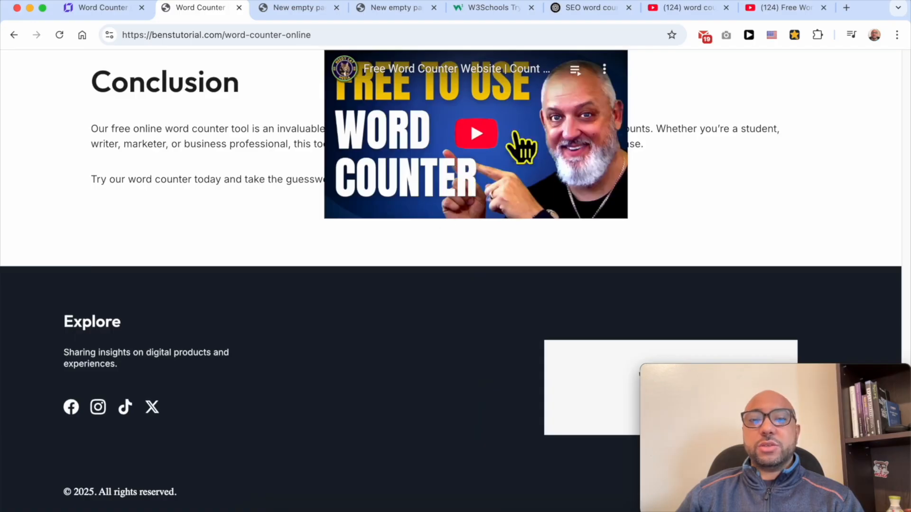
{"action": "left_click", "coordinate": [97, 8]}
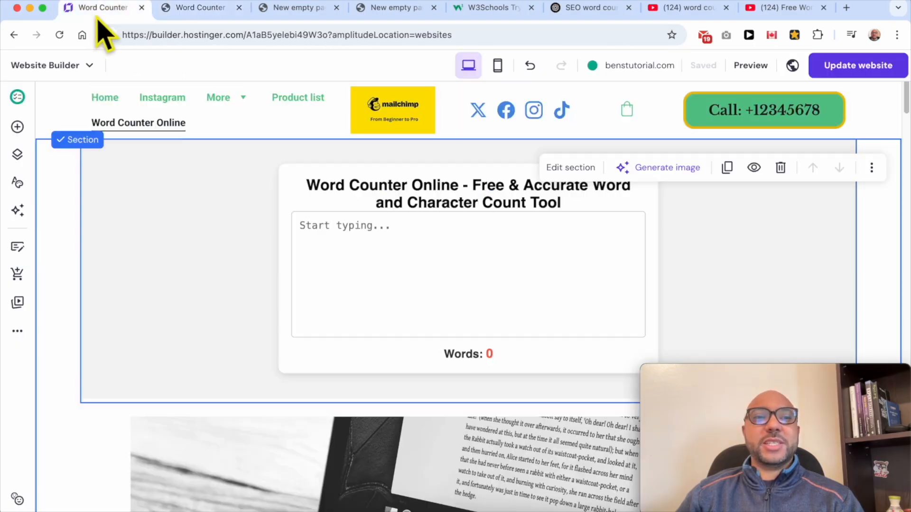
{"action": "scroll", "coordinate": [466, 291], "scroll_direction": "down", "scroll_amount": 20}
{"action": "scroll", "coordinate": [466, 291], "scroll_direction": "down", "scroll_amount": 7}
{"action": "scroll", "coordinate": [434, 258], "scroll_direction": "up", "scroll_amount": 4}
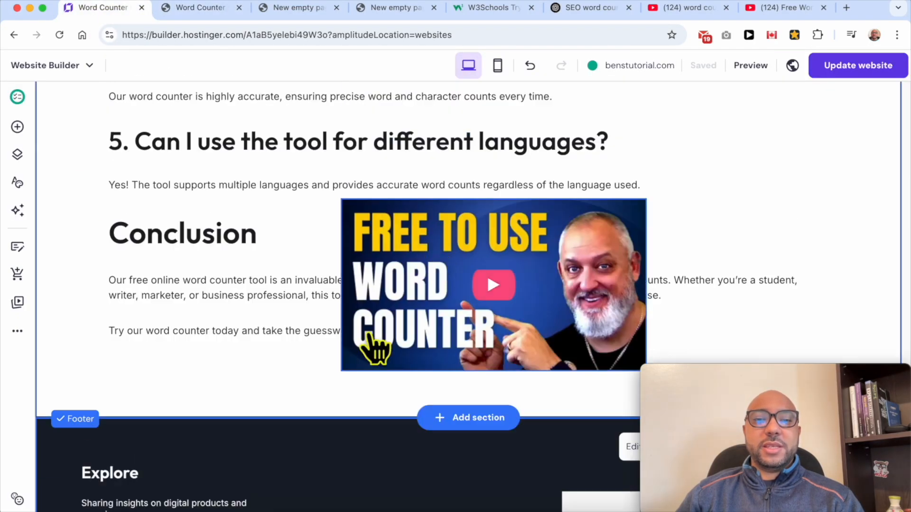
{"action": "scroll", "coordinate": [663, 342], "scroll_direction": "down", "scroll_amount": 4}
{"action": "left_click_drag", "start_coordinate": [840, 227], "coordinate": [840, 461]}
{"action": "left_click_drag", "start_coordinate": [560, 152], "coordinate": [478, 320]}
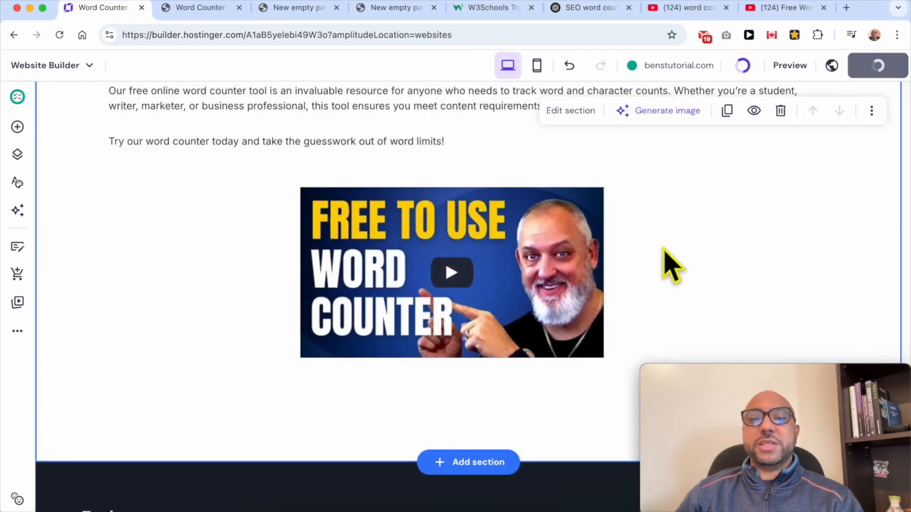